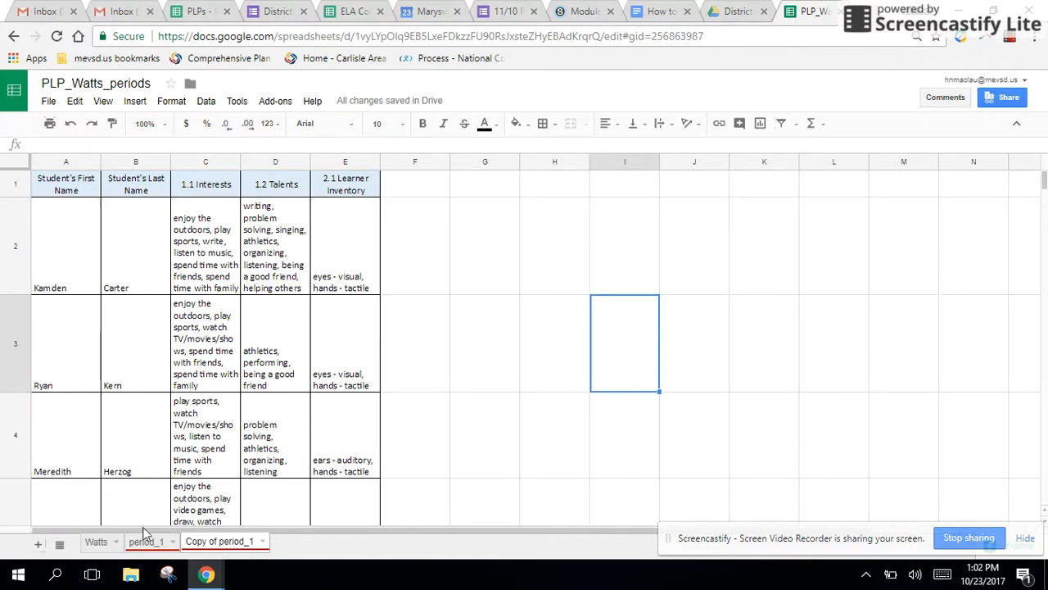
# Add a new blank sheet to the PLP_Watts_periods spreadsheet
pyautogui.click(38, 545)
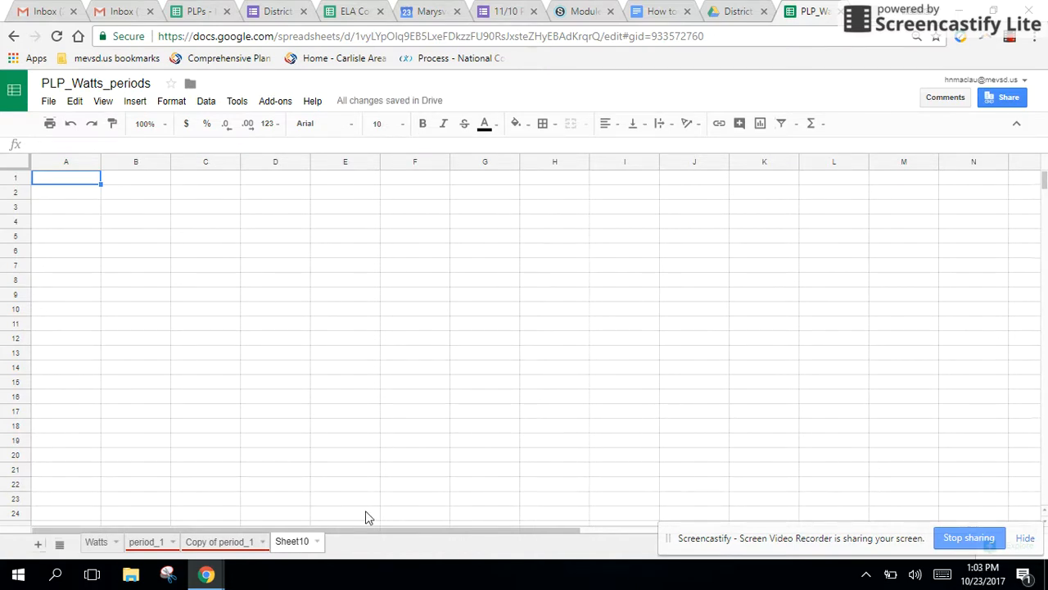
pyautogui.click(247, 542)
pyautogui.click(291, 544)
pyautogui.click(222, 543)
pyautogui.click(292, 544)
pyautogui.click(223, 544)
pyautogui.click(290, 544)
pyautogui.click(223, 544)
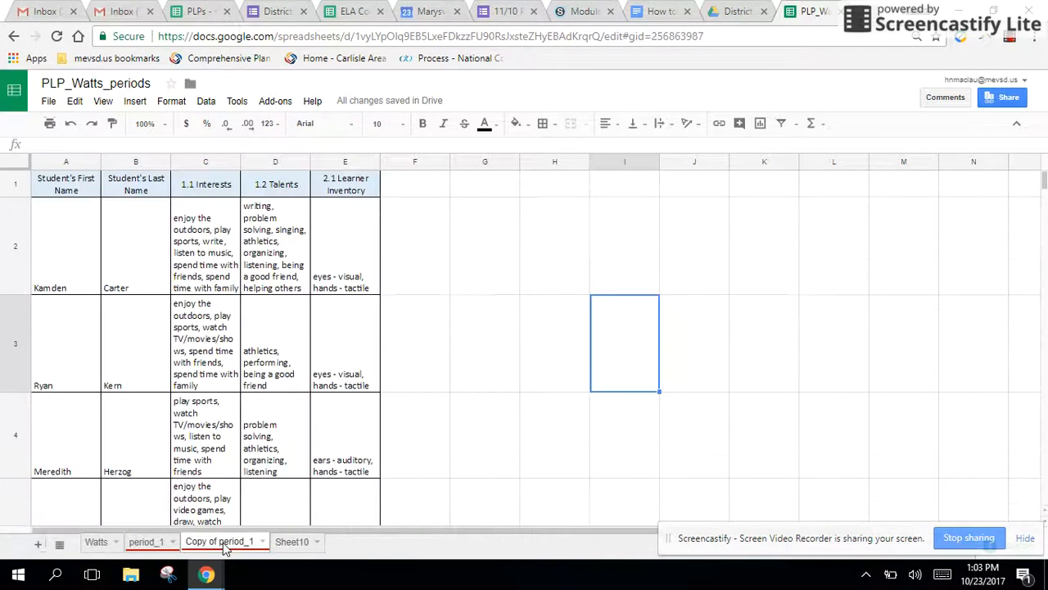
pyautogui.click(292, 544)
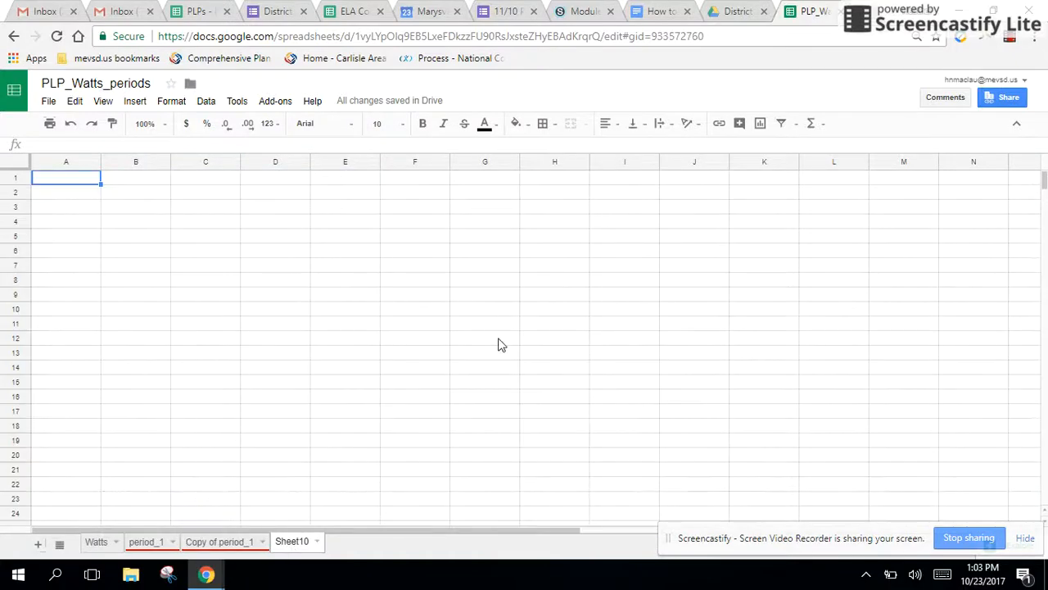
# Copy the student first and last name columns A–B from the Copy of period_1 sheet into Sheet10, starting at A1
pyautogui.click(219, 542)
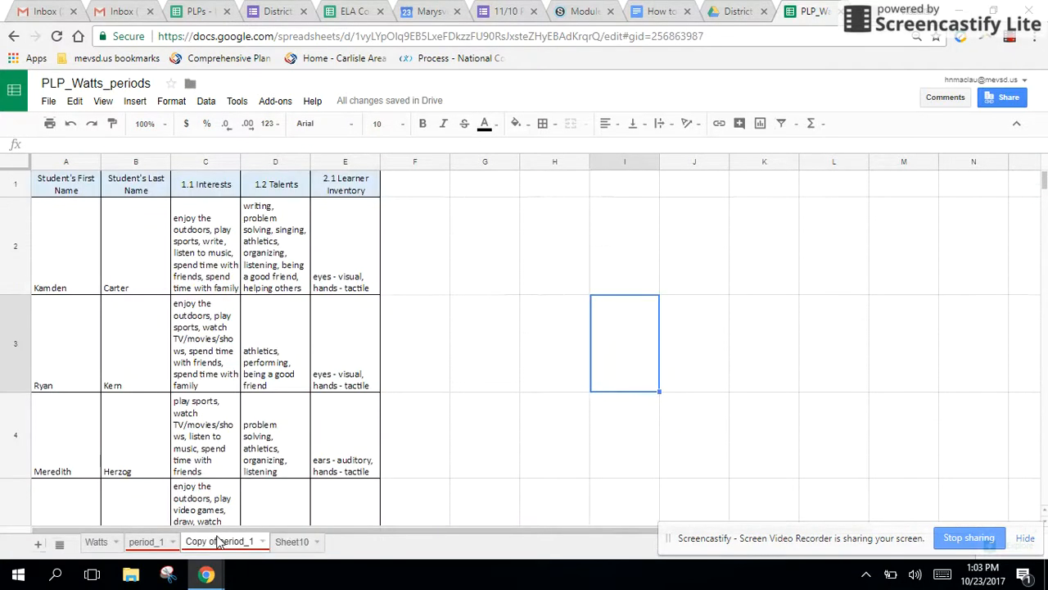
pyautogui.click(62, 161)
pyautogui.moveTo(63, 161); pyautogui.dragTo(136, 162)
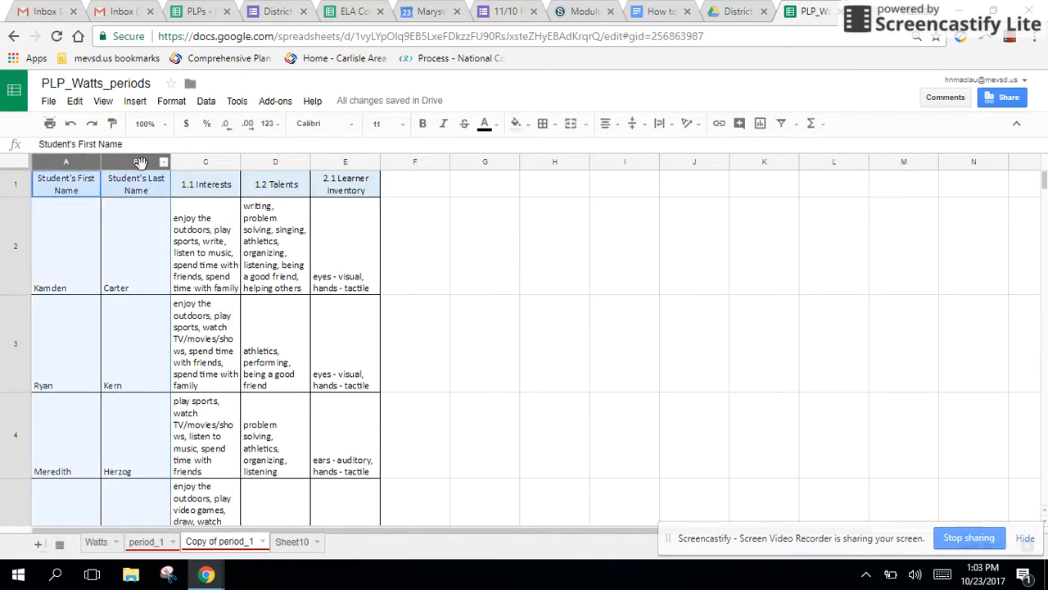
pyautogui.rightClick(142, 164)
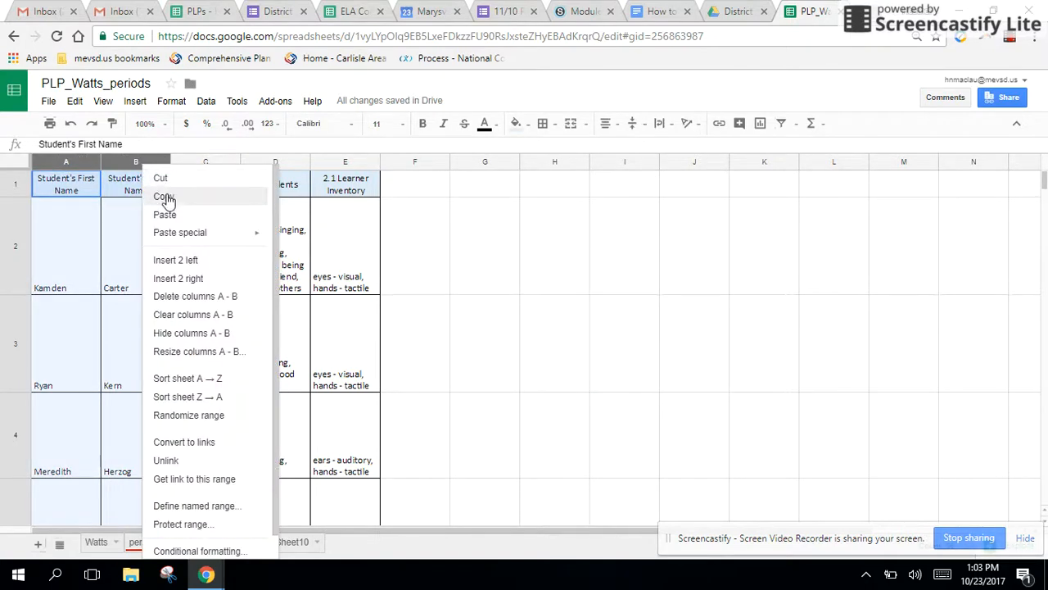
pyautogui.click(166, 198)
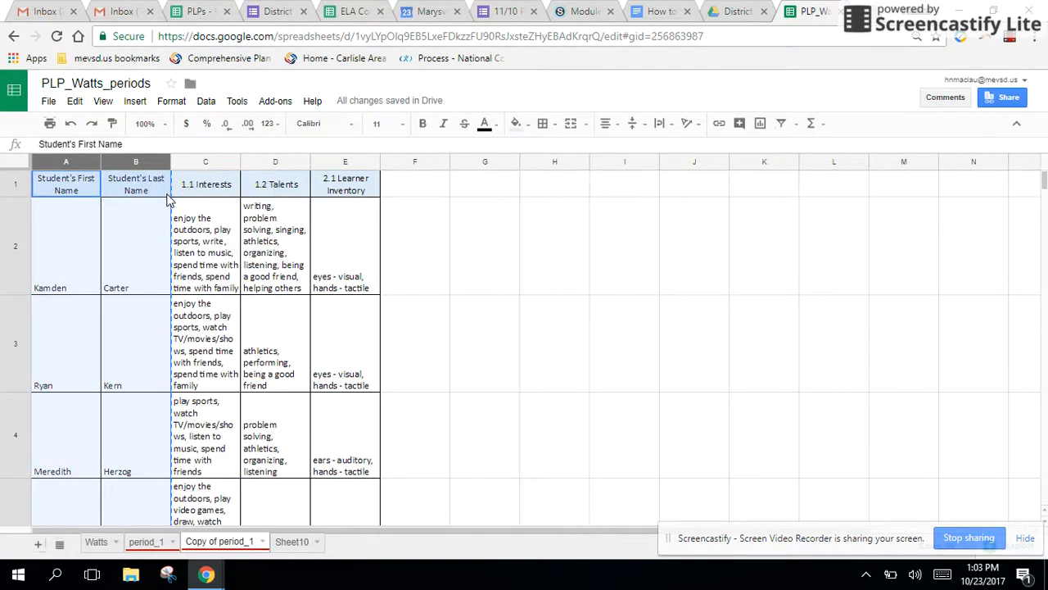
pyautogui.rightClick(289, 551)
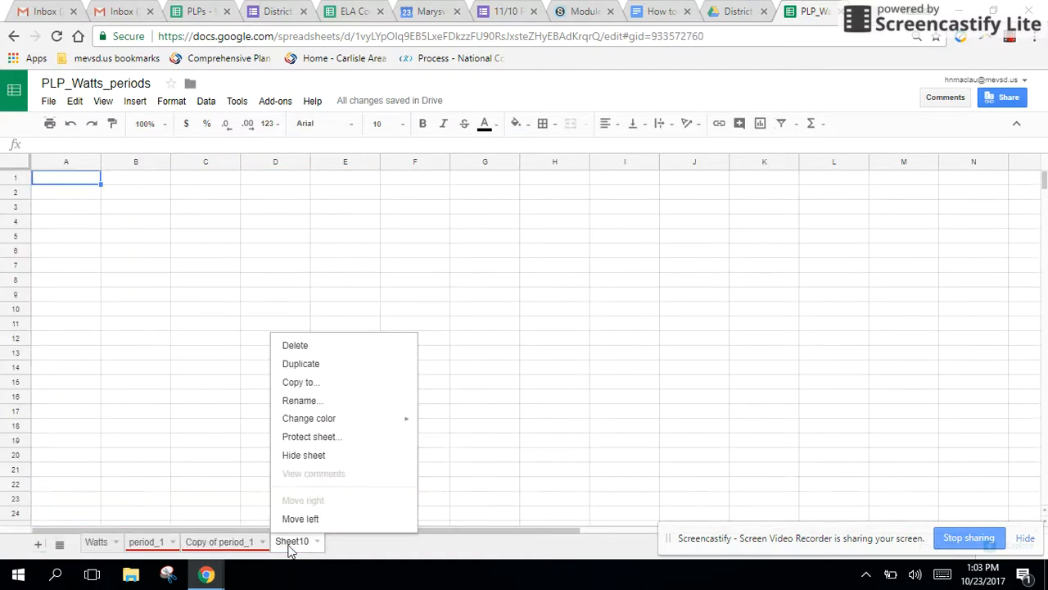
pyautogui.click(58, 181)
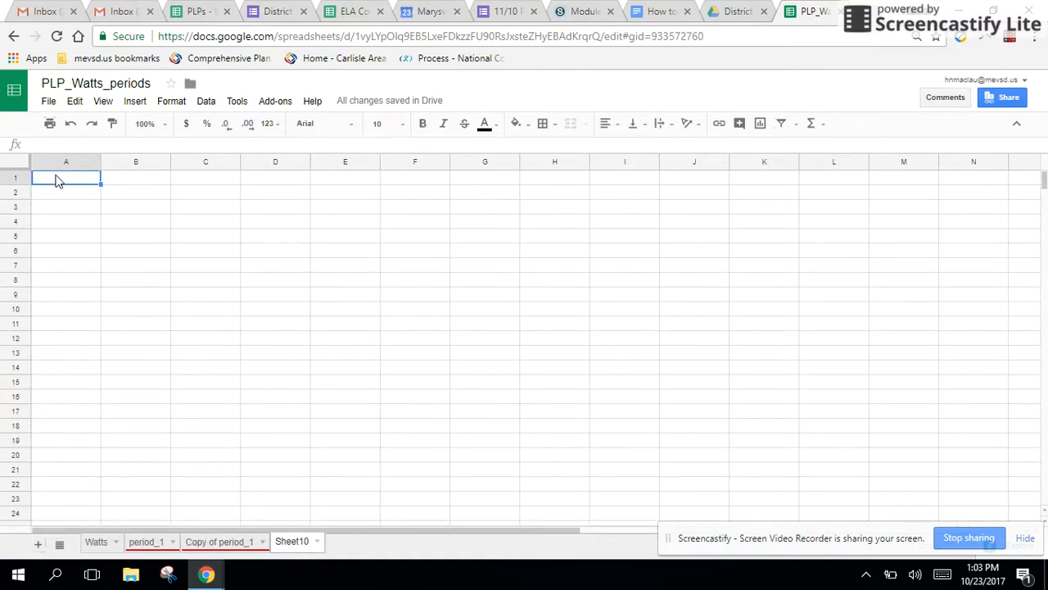
pyautogui.hotkey('ctrl', 'v')
pyautogui.click(254, 269)
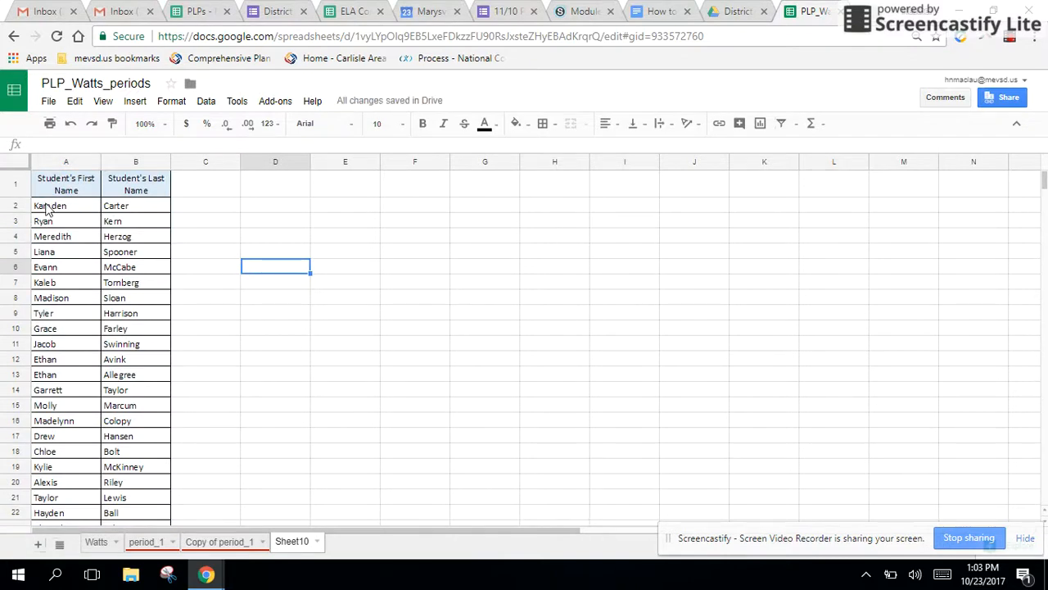
# Fill the first student's name cells, A2:B2, with yellow
pyautogui.moveTo(47, 209); pyautogui.dragTo(119, 212)
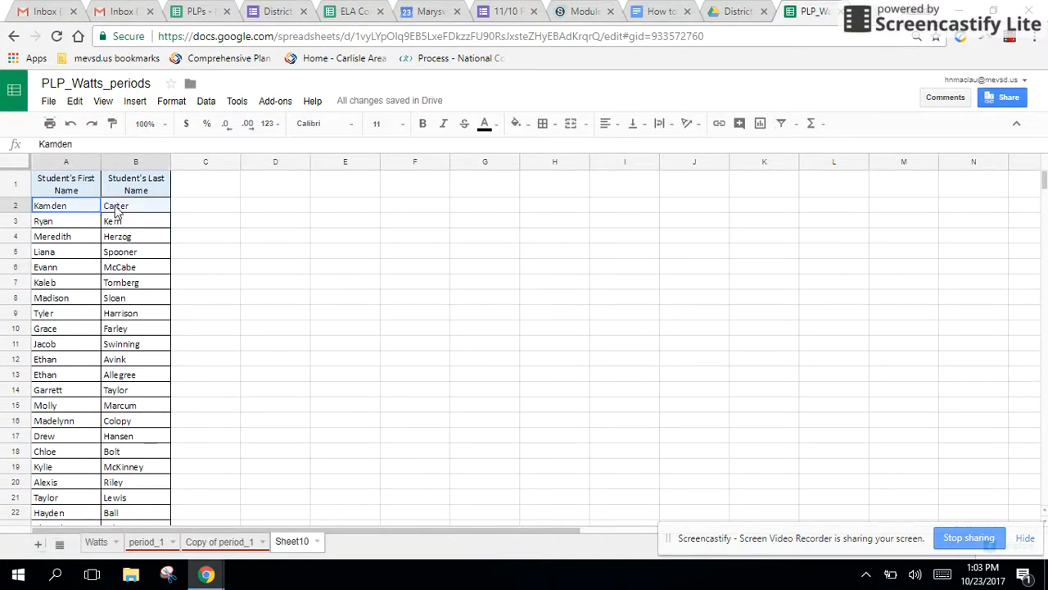
pyautogui.click(517, 124)
pyautogui.click(560, 186)
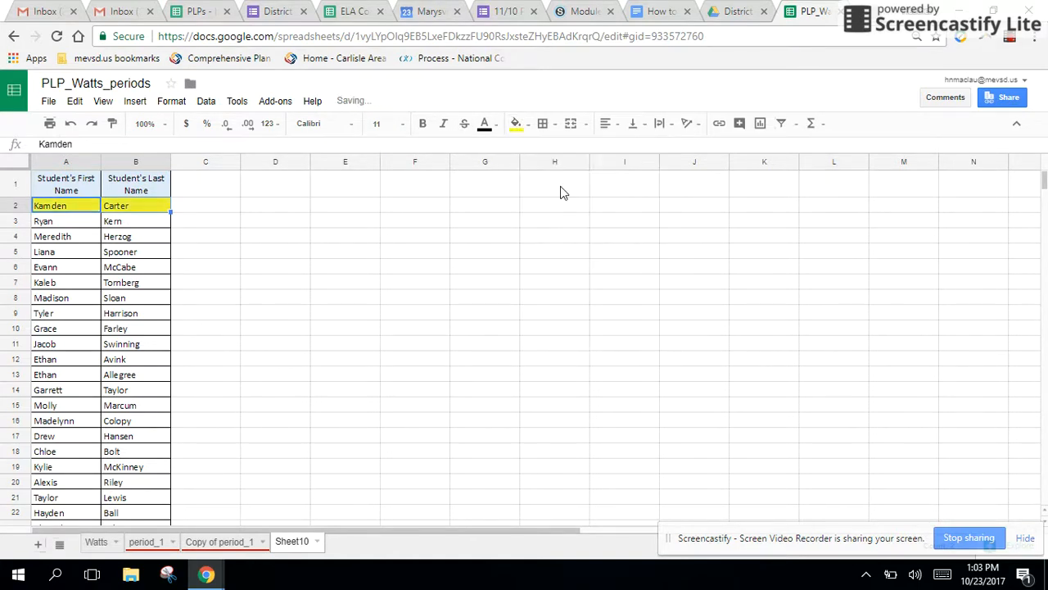
pyautogui.click(449, 283)
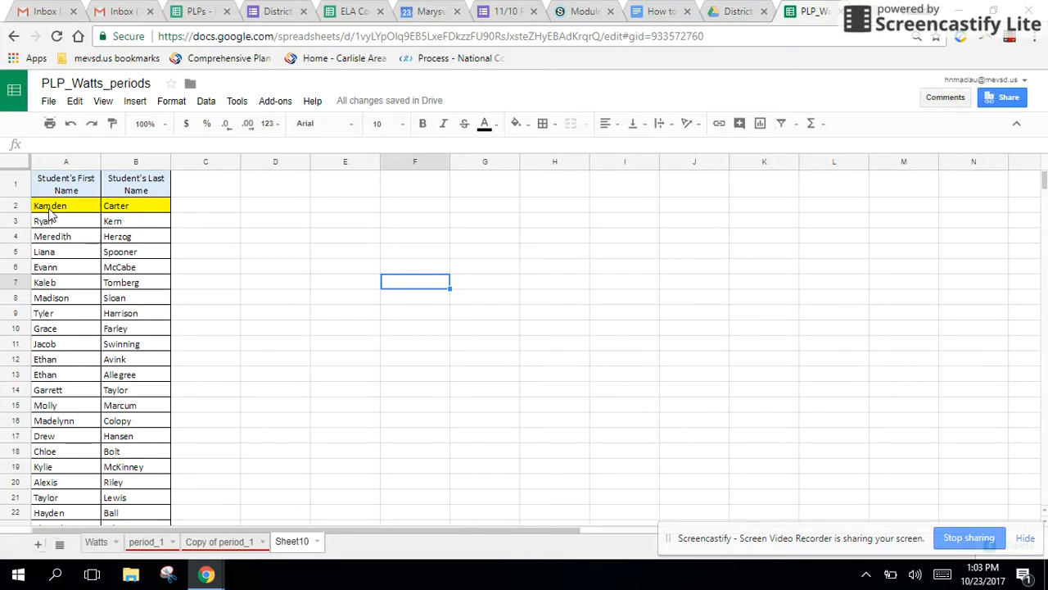
# Copy the full student name list in A2:B28 and paste it directly below, starting at A29
pyautogui.moveTo(39, 211); pyautogui.dragTo(117, 278)
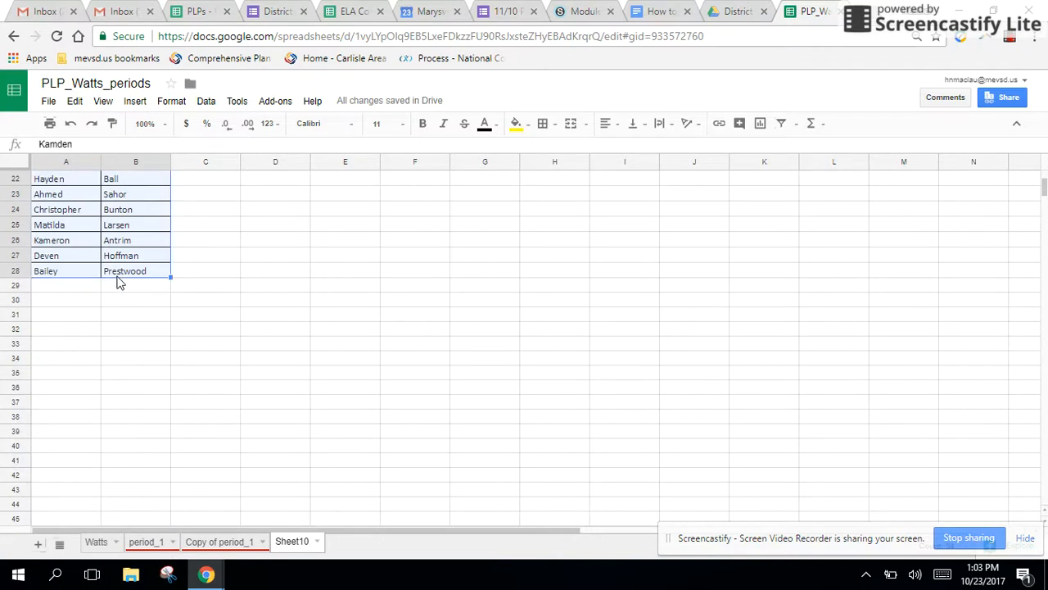
pyautogui.rightClick(142, 259)
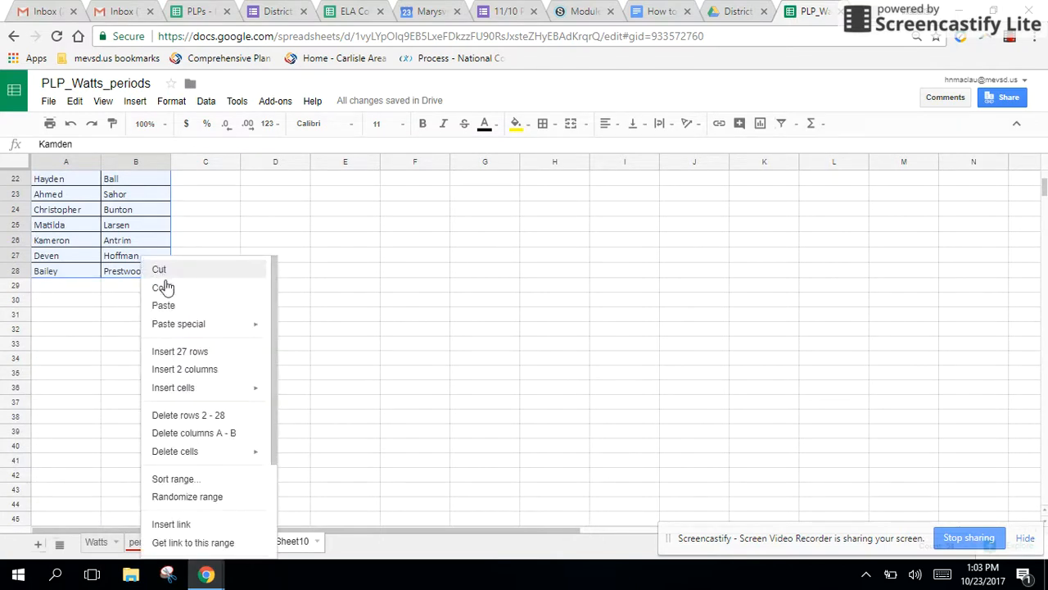
pyautogui.click(164, 287)
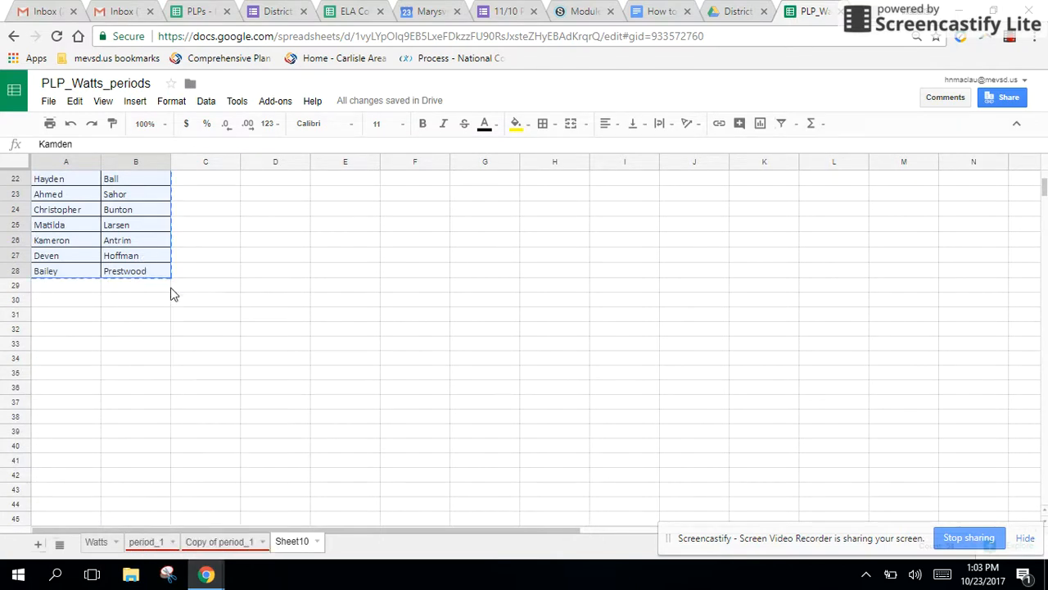
pyautogui.click(69, 292)
pyautogui.hotkey('ctrl', 'v')
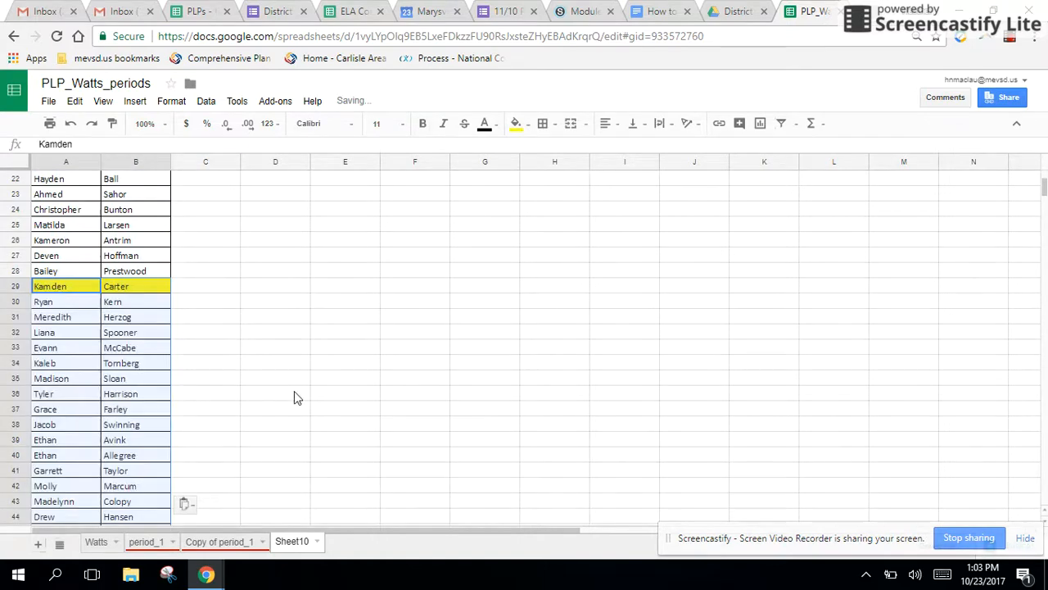
# Paste the copied name list three more times down the sheet, starting at A56, A83 and A110
pyautogui.scroll(-3, 294, 390)
pyautogui.click(77, 503)
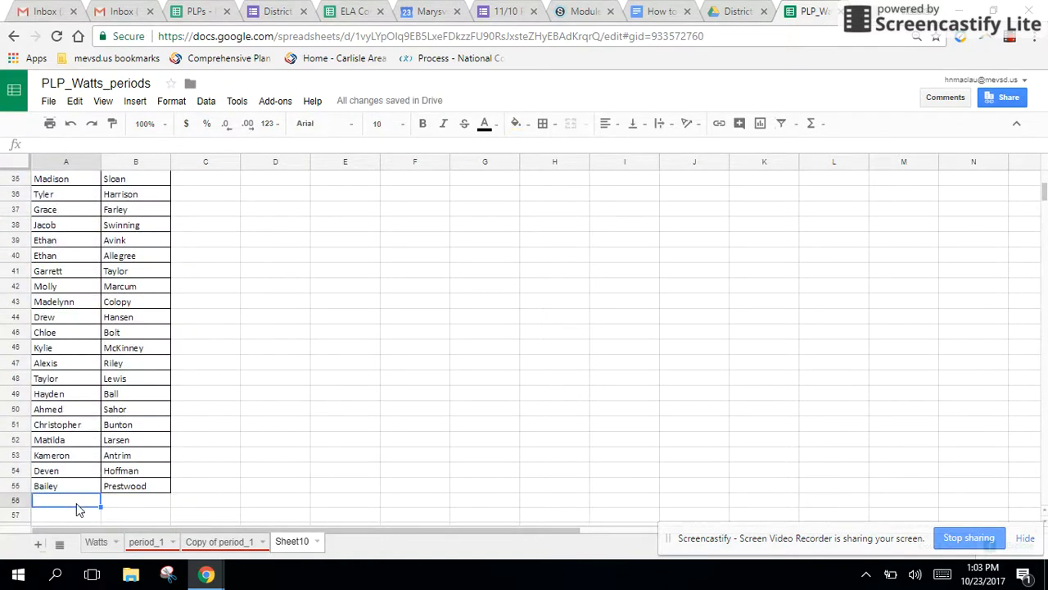
pyautogui.hotkey('ctrl', 'v')
pyautogui.scroll(-5, 414, 397)
pyautogui.scroll(-4, 414, 399)
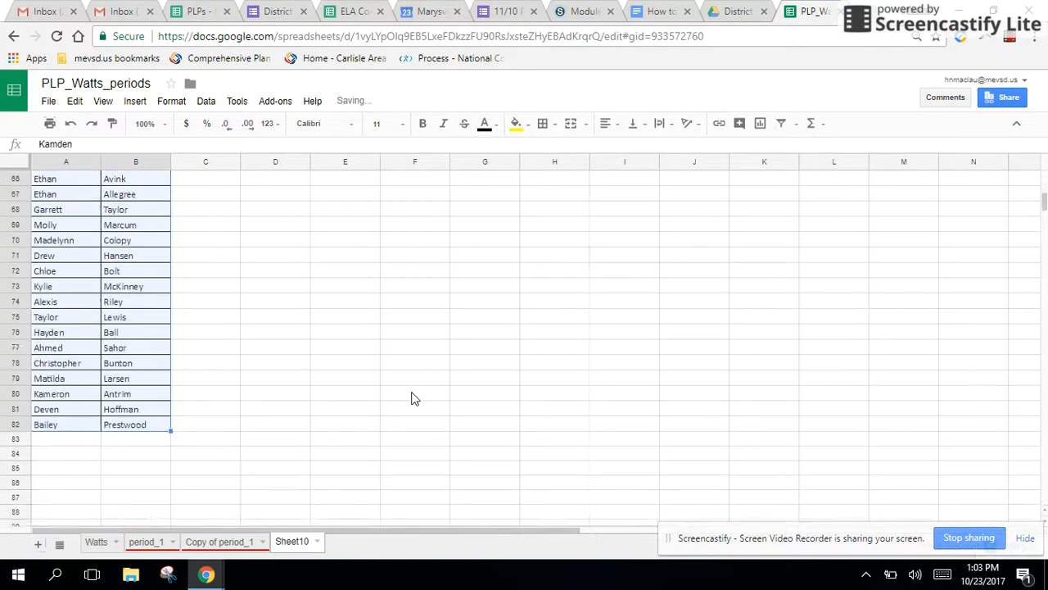
pyautogui.click(72, 407)
pyautogui.hotkey('ctrl', 'v')
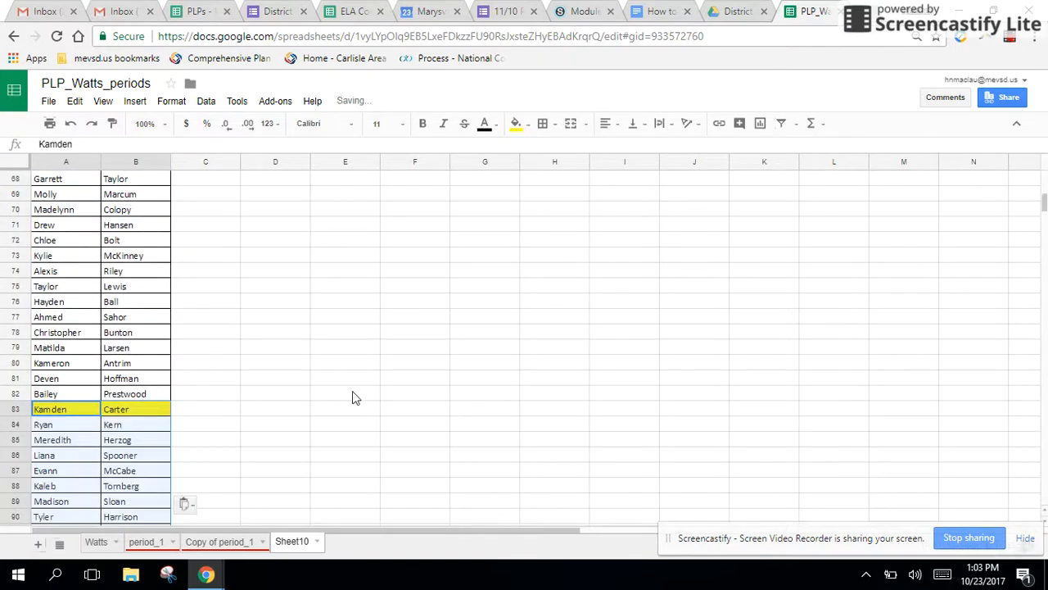
pyautogui.scroll(-7, 352, 394)
pyautogui.click(50, 334)
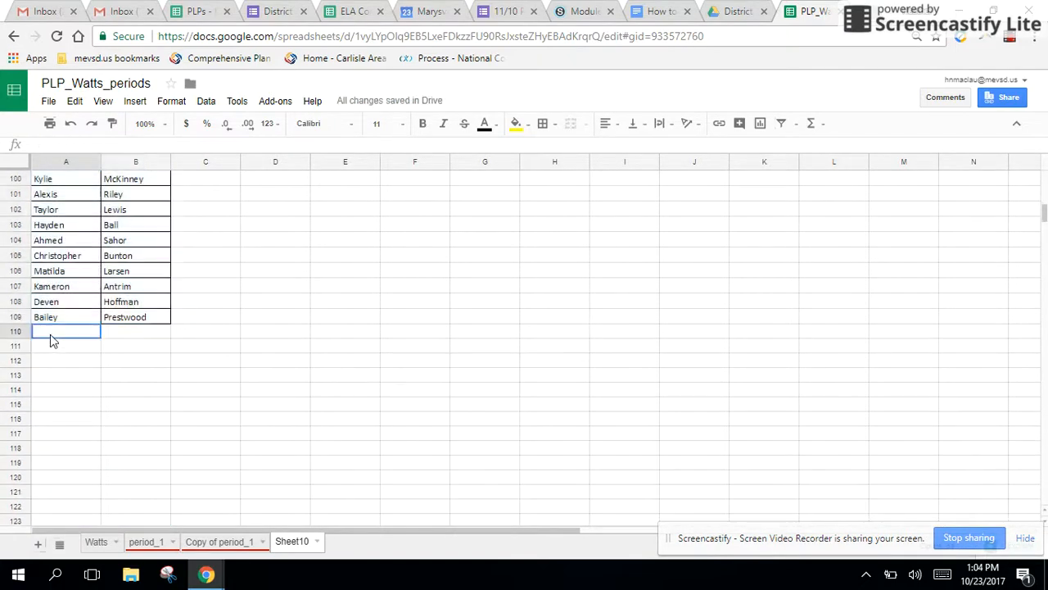
pyautogui.hotkey('ctrl', 'v')
# Continue stacking the copied name list below the existing blocks, pasting at A137, A164 and A191
pyautogui.scroll(-4, 467, 370)
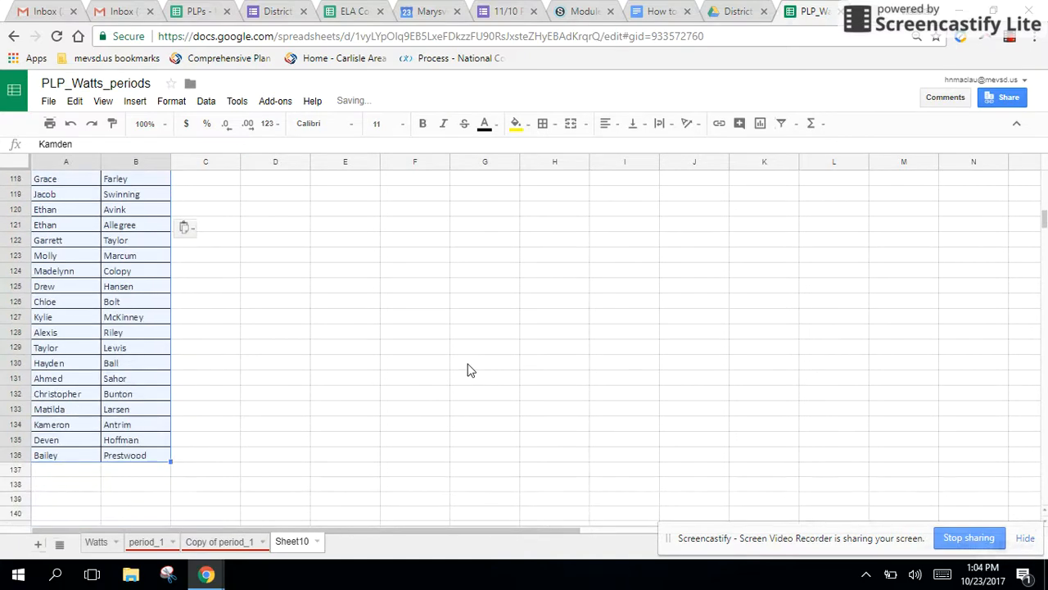
pyautogui.click(72, 471)
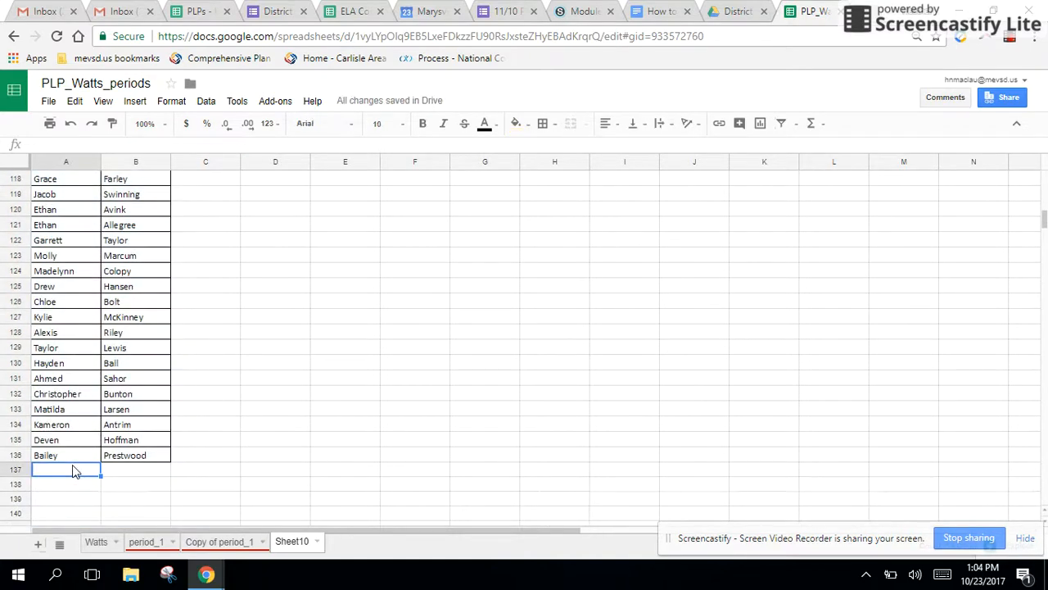
pyautogui.hotkey('ctrl', 'v')
pyautogui.scroll(-6, 440, 395)
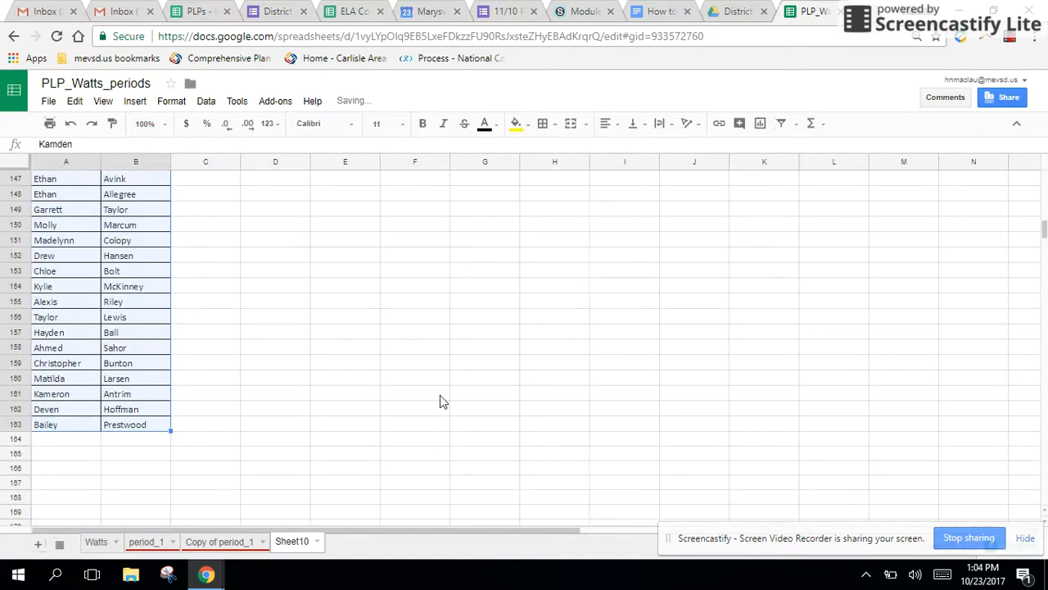
pyautogui.click(47, 440)
pyautogui.hotkey('ctrl', 'v')
pyautogui.scroll(-8, 481, 378)
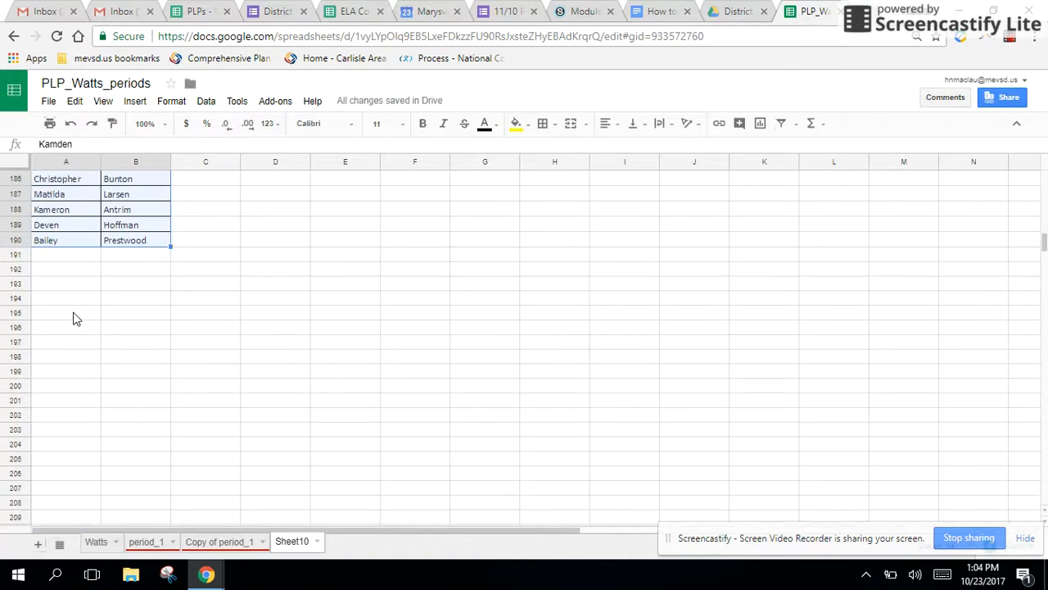
pyautogui.click(49, 256)
pyautogui.hotkey('ctrl', 'v')
# Add three further copies of the name list at A218, A245 and A272
pyautogui.scroll(-2, 477, 331)
pyautogui.scroll(-2, 480, 336)
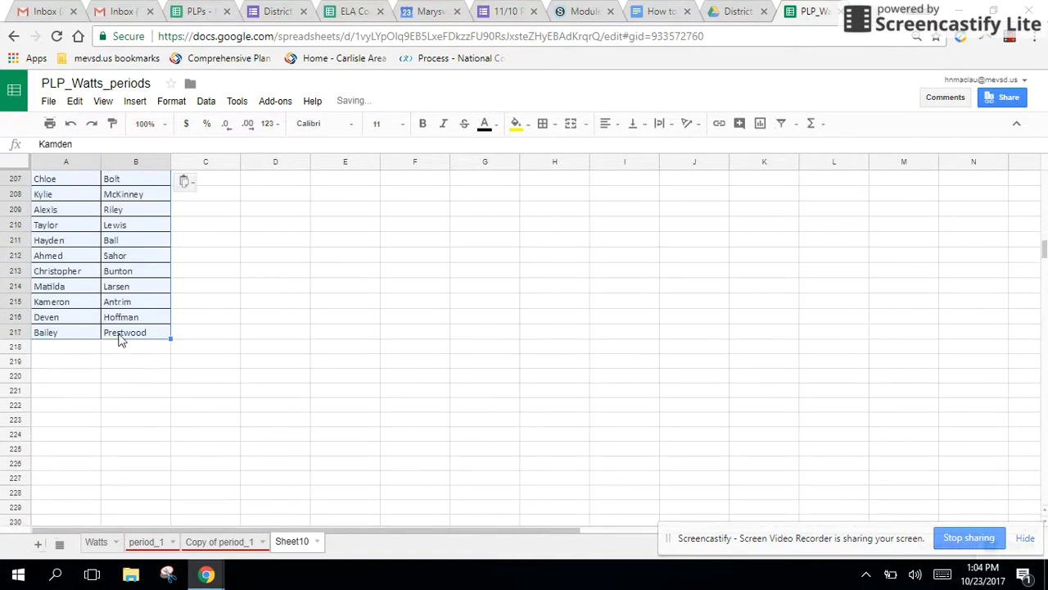
pyautogui.click(59, 348)
pyautogui.hotkey('ctrl', 'v')
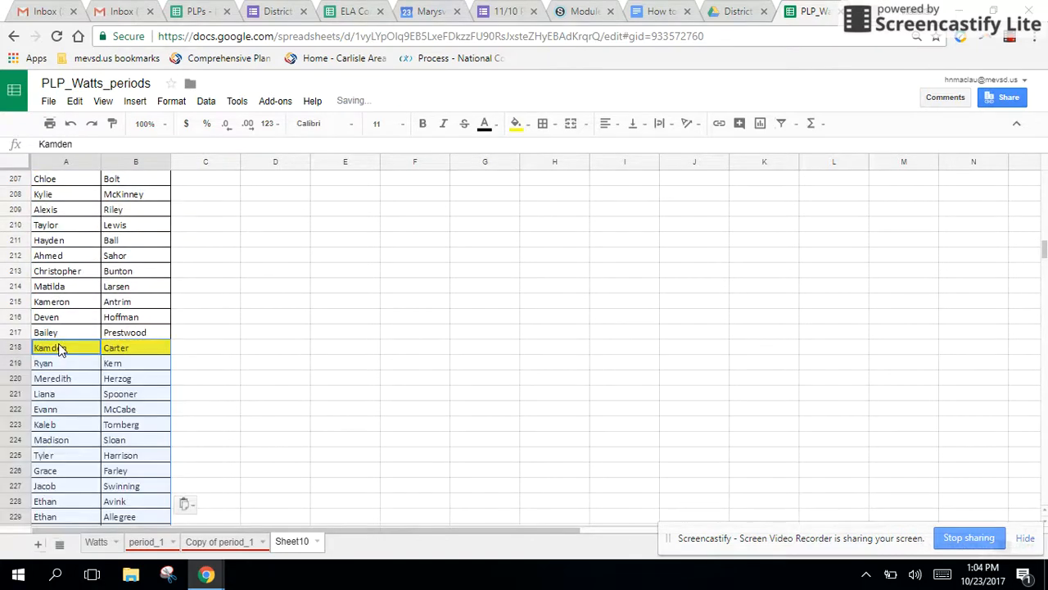
pyautogui.scroll(-5, 538, 410)
pyautogui.click(53, 407)
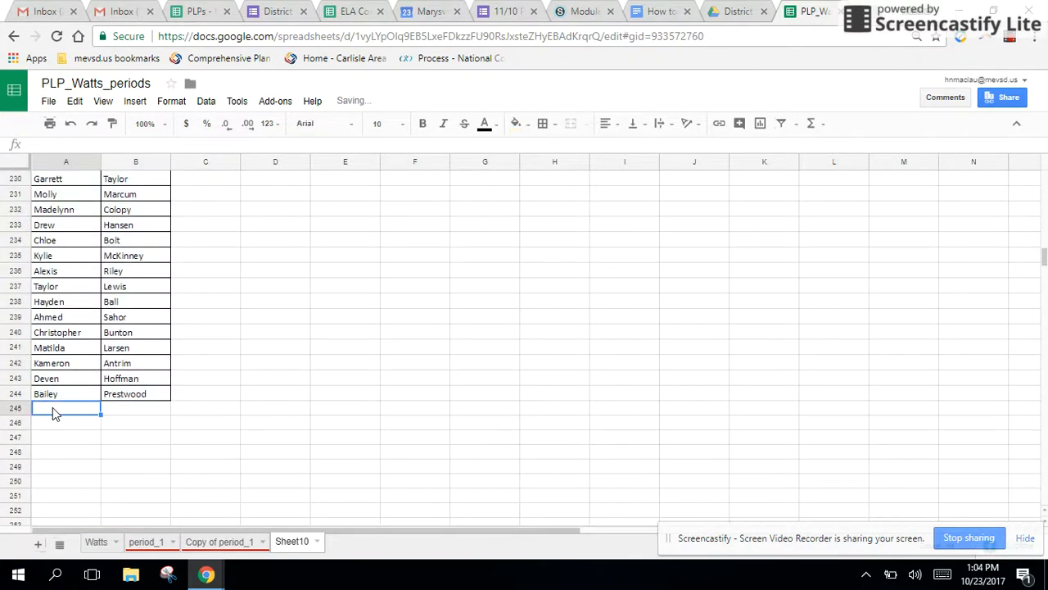
pyautogui.hotkey('ctrl', 'v')
pyautogui.scroll(-4, 414, 419)
pyautogui.scroll(-2, 414, 419)
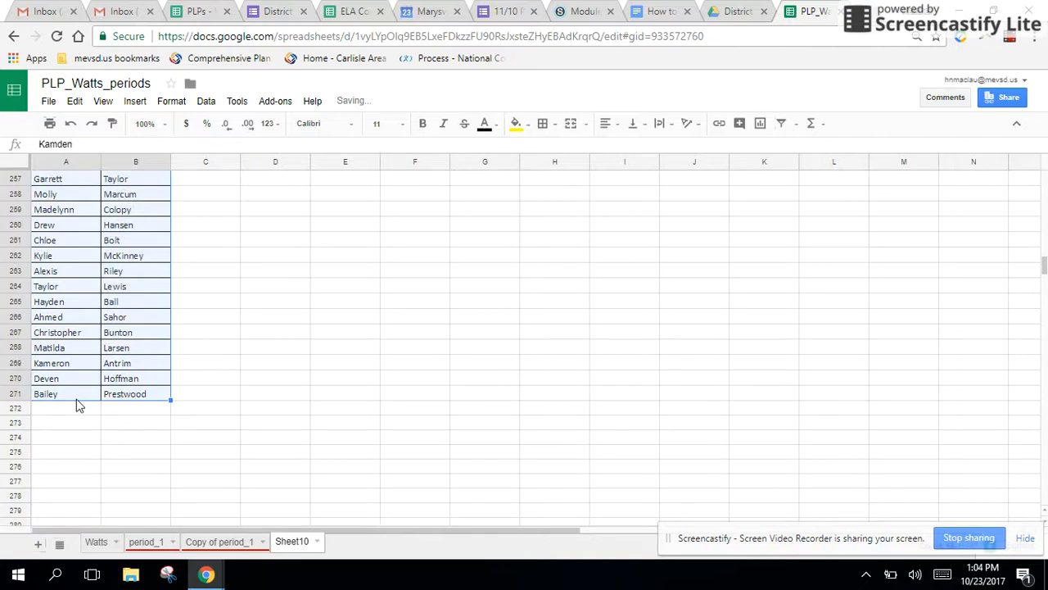
pyautogui.click(61, 406)
pyautogui.hotkey('ctrl', 'v')
pyautogui.scroll(20, 539, 357)
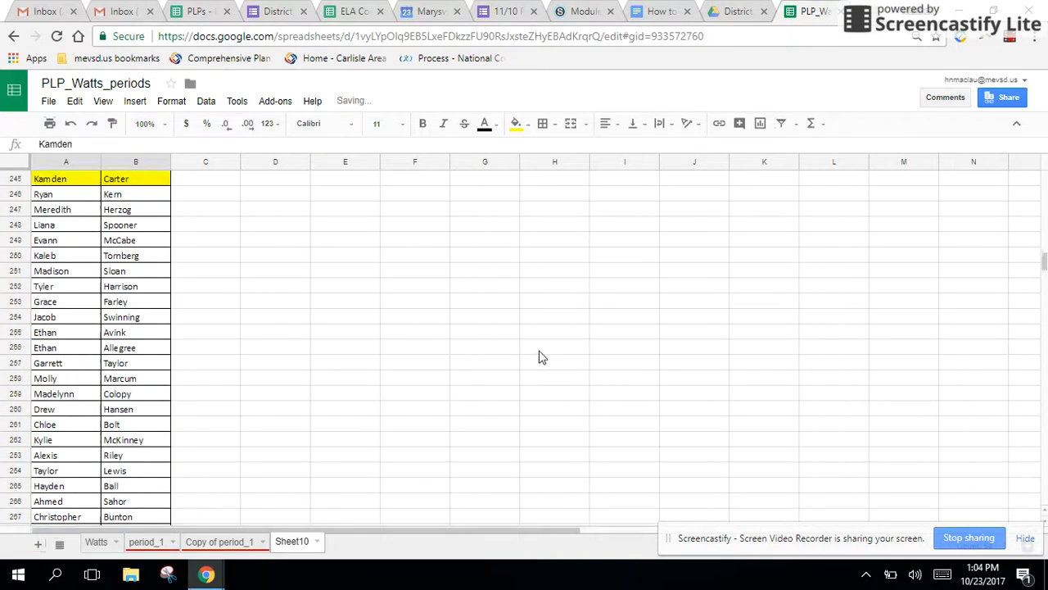
pyautogui.scroll(20, 539, 357)
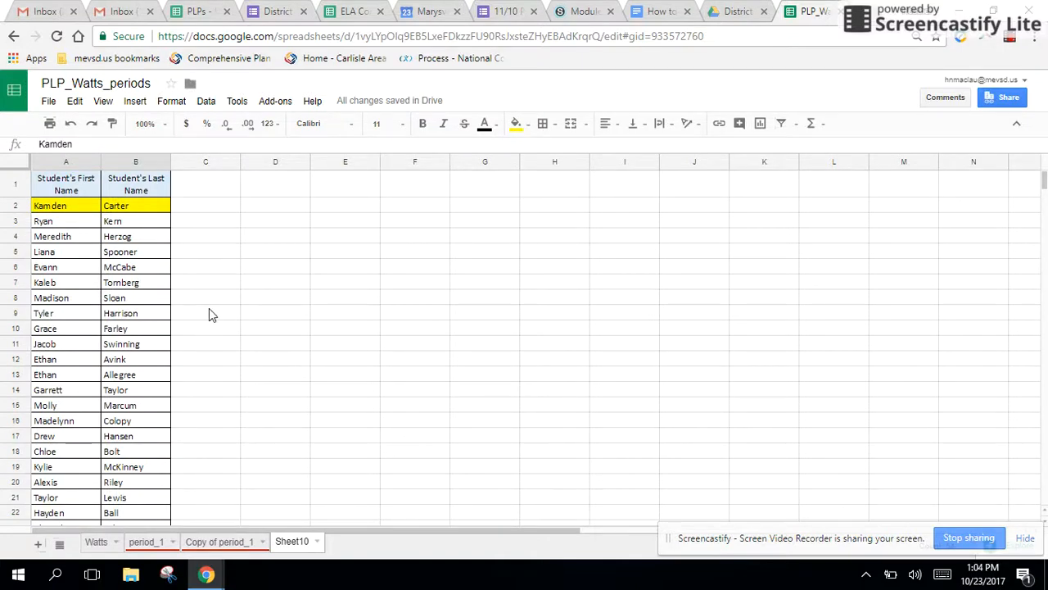
# Move the 1.2 Talents column on the Copy of period_1 sheet from column D to column G
pyautogui.click(224, 545)
pyautogui.click(279, 157)
pyautogui.hotkey('ctrl', 'c')
pyautogui.click(490, 160)
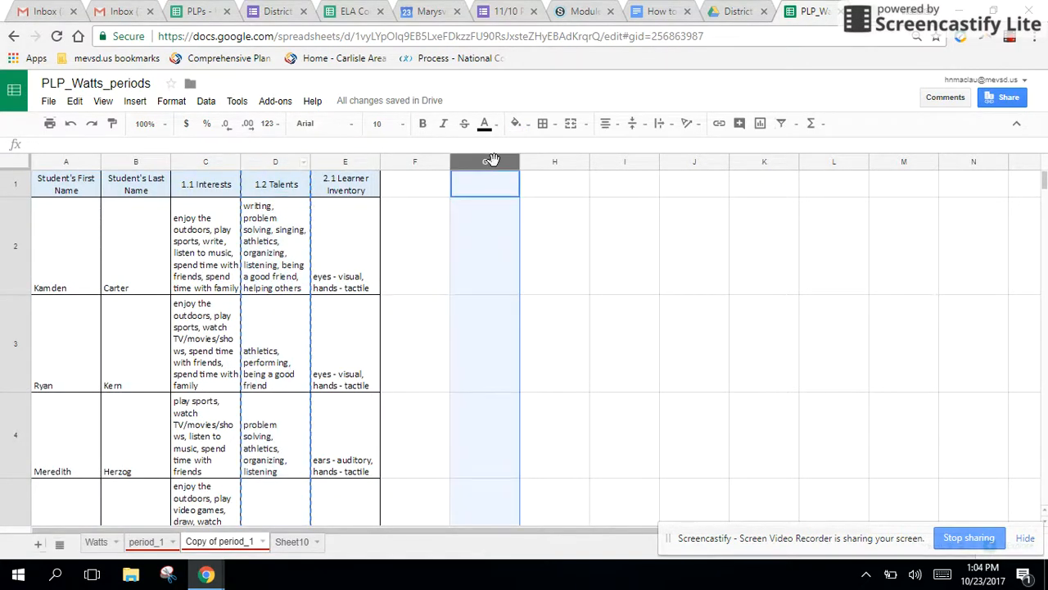
pyautogui.hotkey('ctrl', 'v')
# Delete the emptied column D between 1.1 Interests and 2.1 Learner Inventory
pyautogui.click(276, 160)
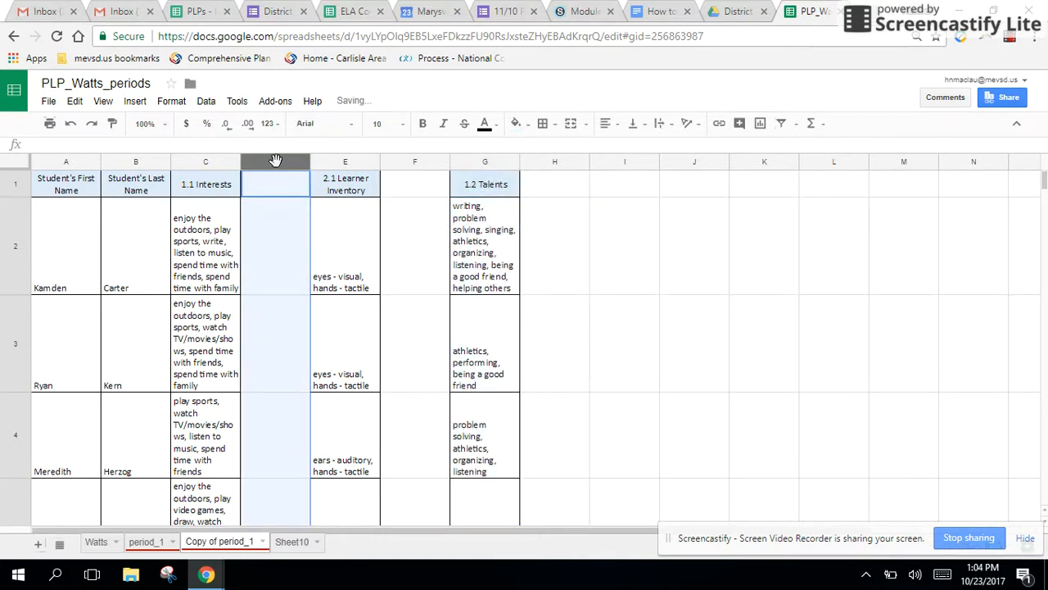
pyautogui.rightClick(276, 160)
pyautogui.click(310, 297)
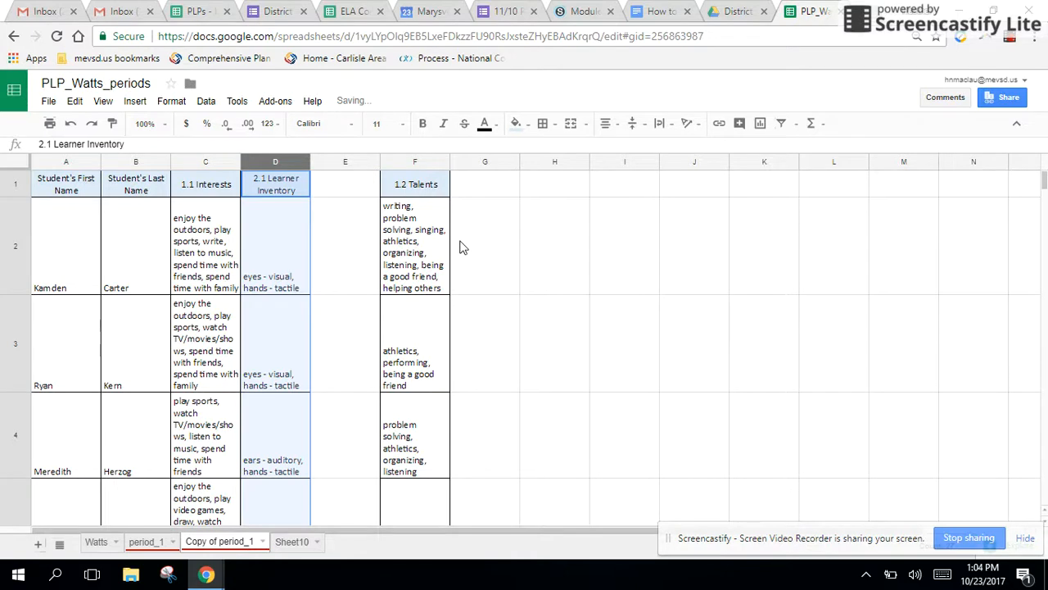
# Split the 1.2 Talents column on the Copy of period_1 sheet into separate columns at the commas
pyautogui.click(406, 159)
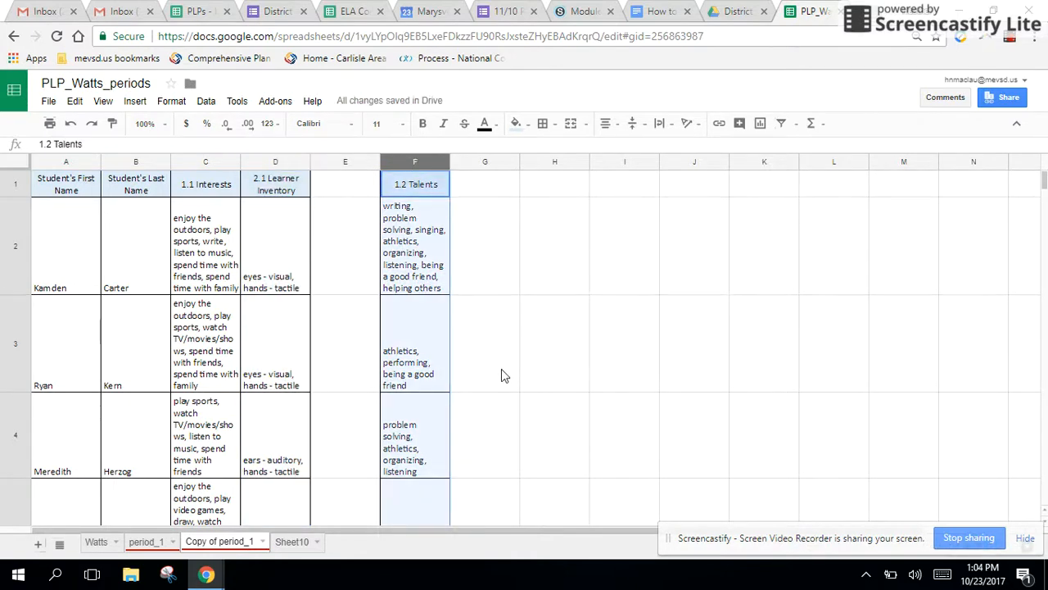
pyautogui.click(50, 274)
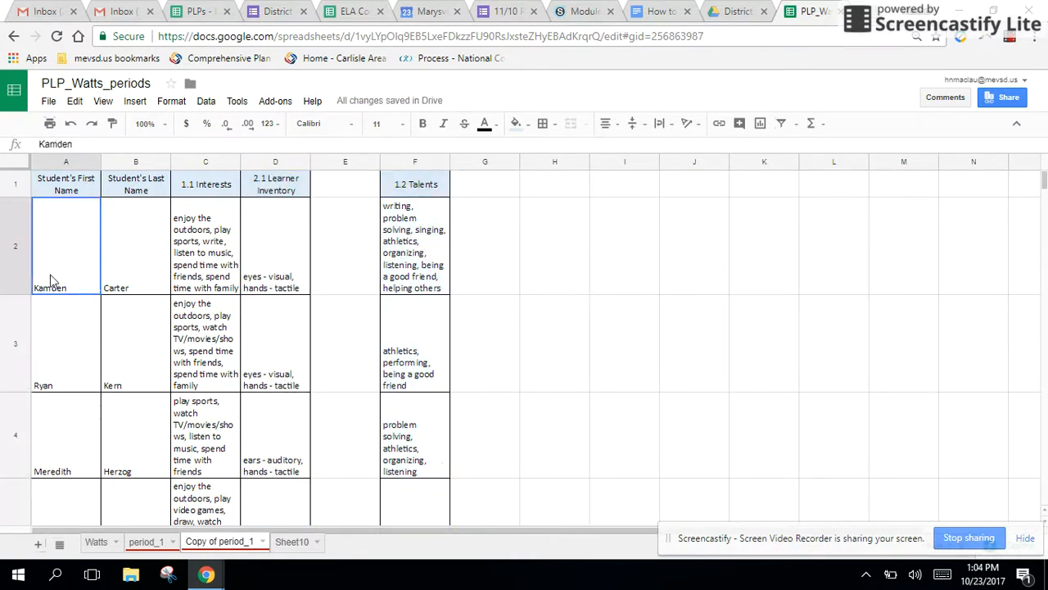
pyautogui.click(420, 231)
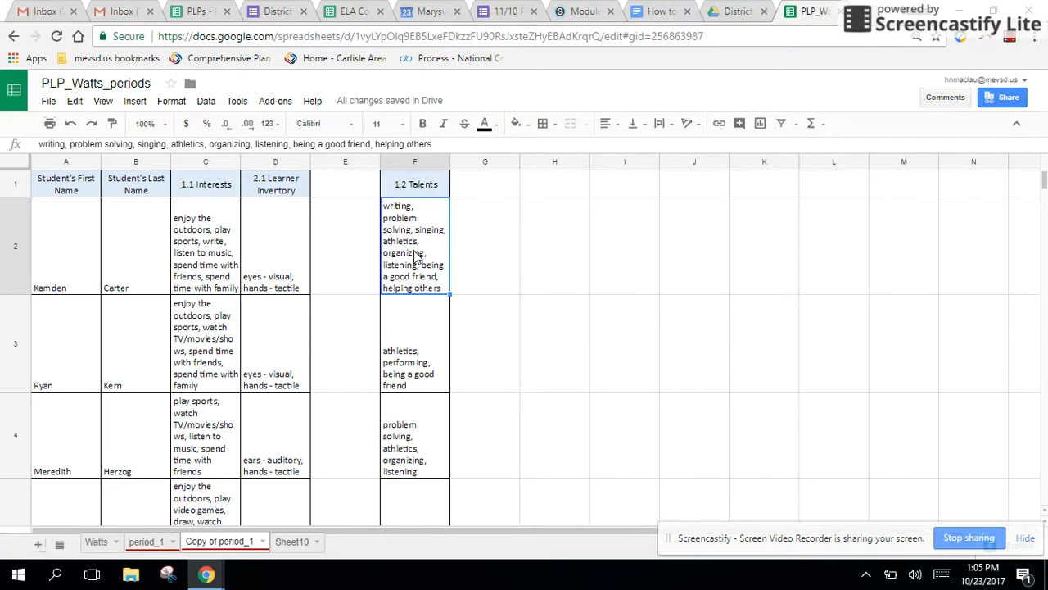
pyautogui.click(413, 161)
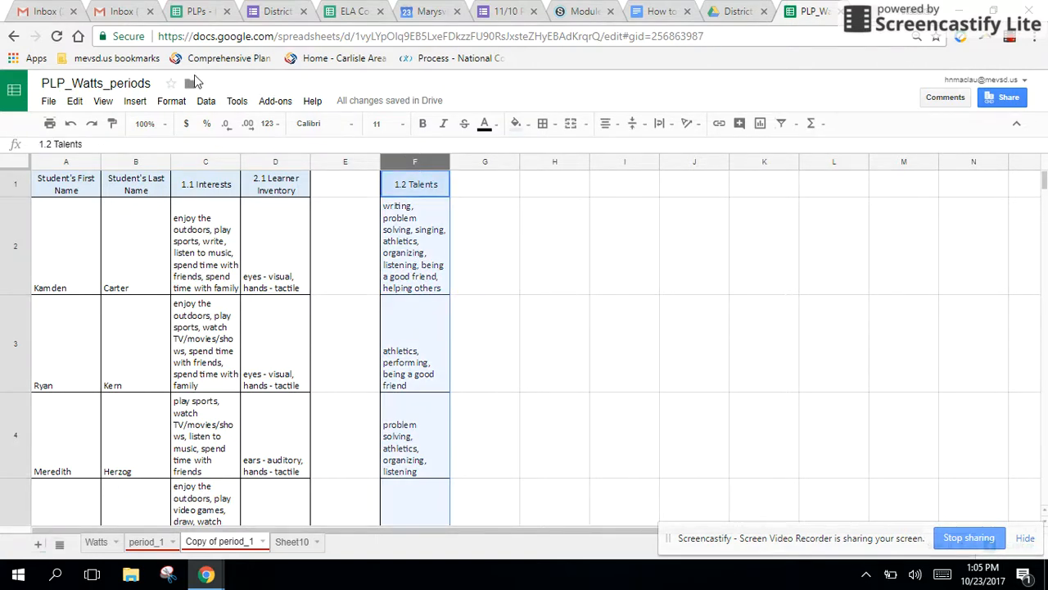
pyautogui.click(207, 101)
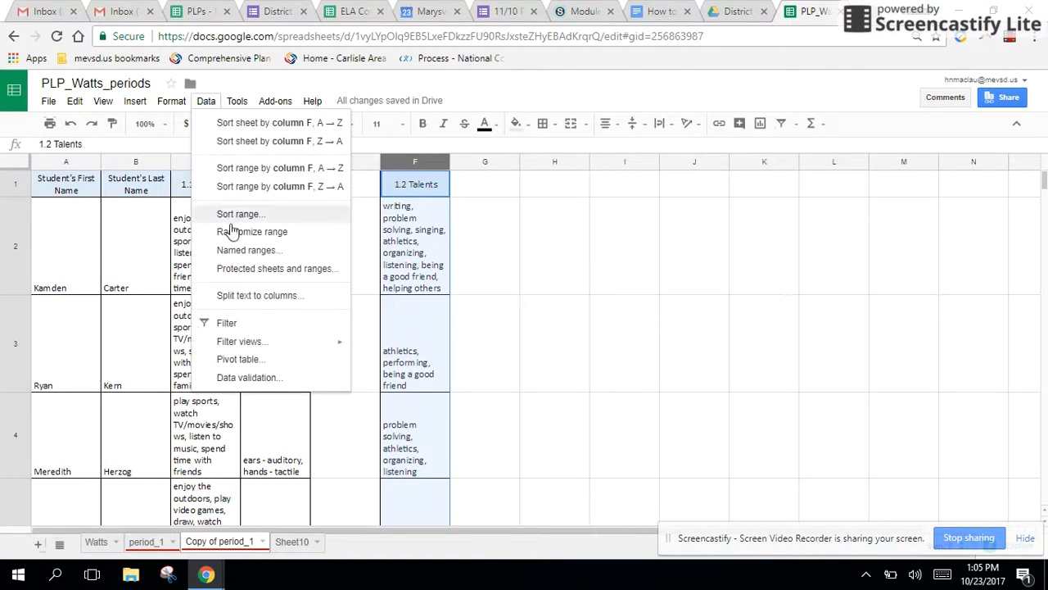
pyautogui.click(236, 306)
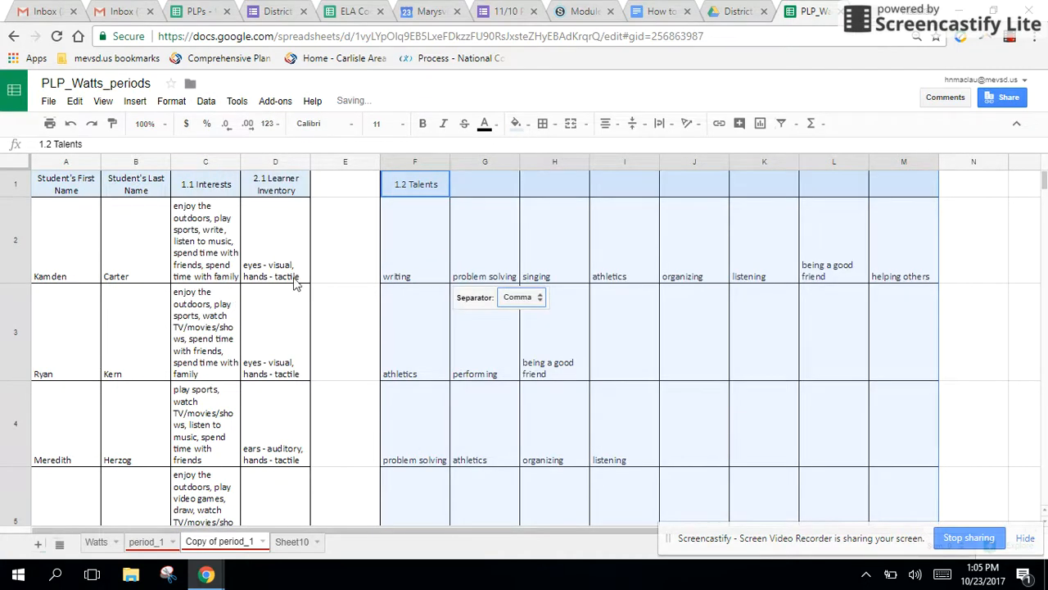
pyautogui.click(737, 344)
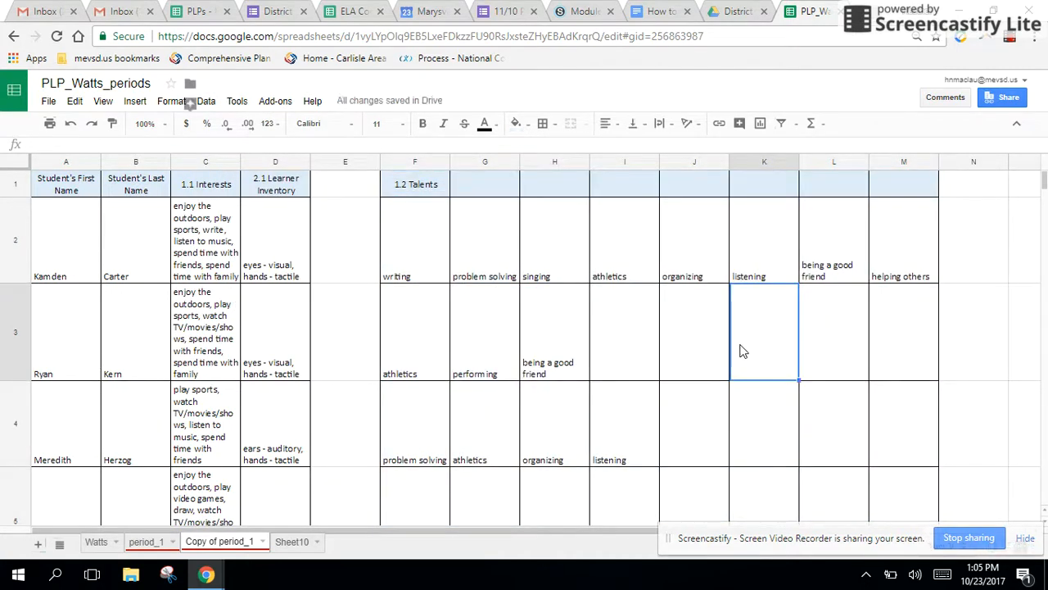
# Examine the first student's separated talents across row 2, from F2 to M2, and the split columns G to J
pyautogui.click(54, 254)
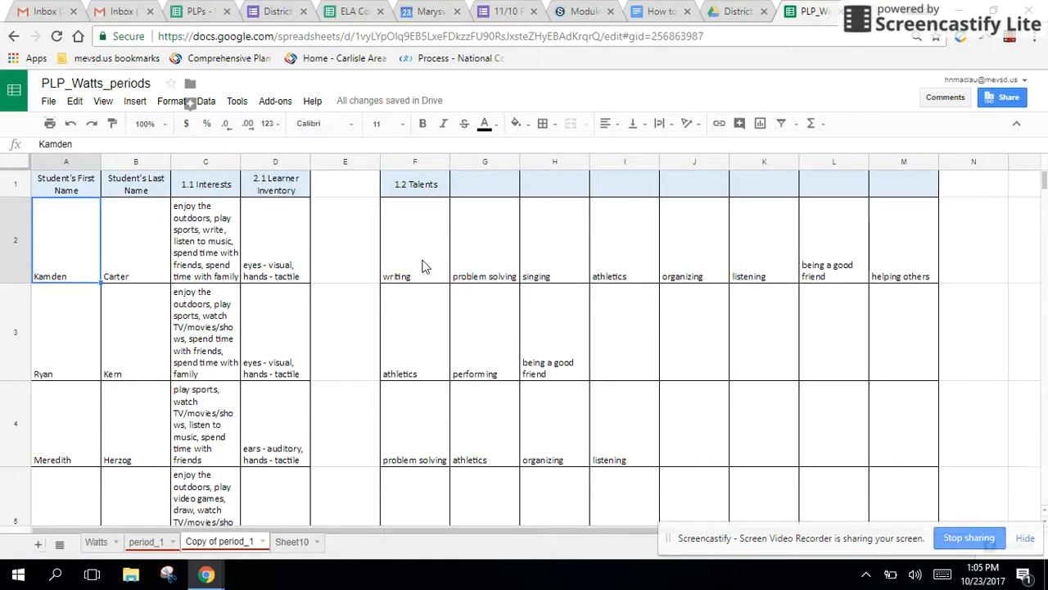
pyautogui.click(422, 267)
pyautogui.click(503, 267)
pyautogui.click(551, 265)
pyautogui.click(620, 251)
pyautogui.click(670, 253)
pyautogui.click(741, 257)
pyautogui.click(808, 257)
pyautogui.click(890, 270)
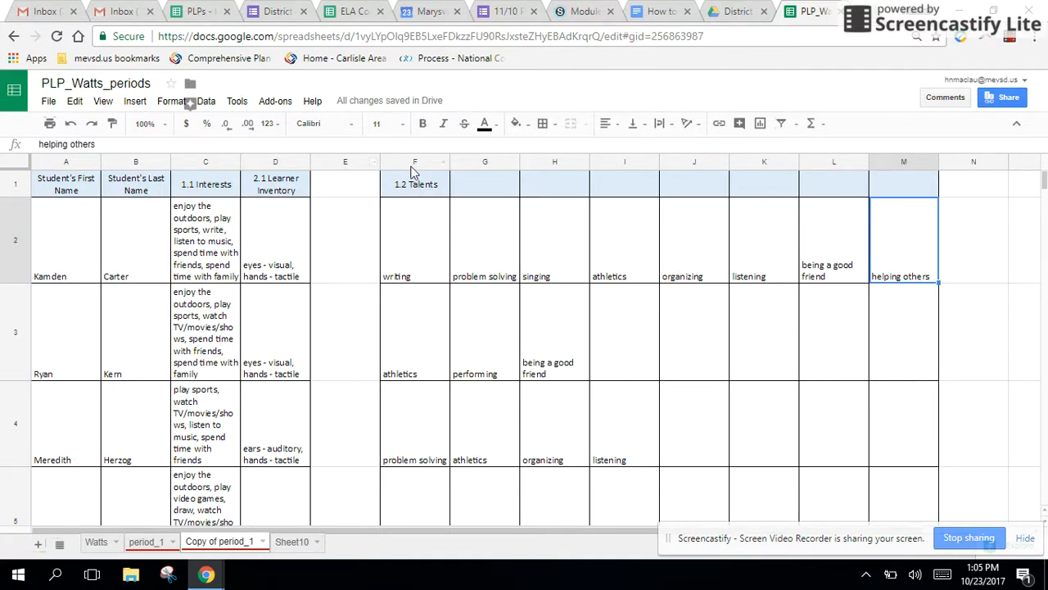
pyautogui.click(478, 160)
pyautogui.click(538, 163)
pyautogui.click(627, 161)
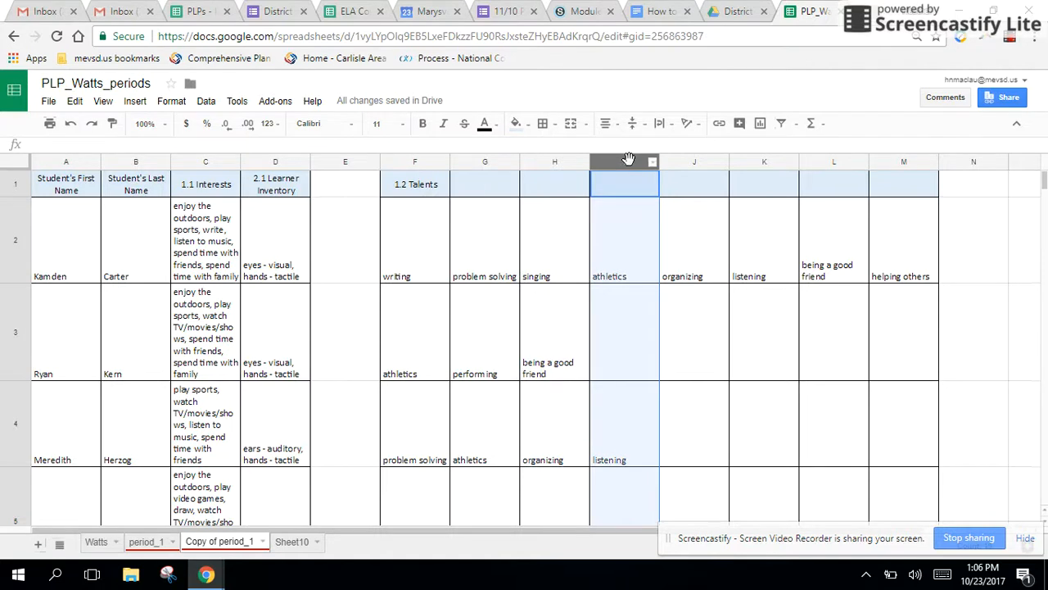
pyautogui.click(673, 162)
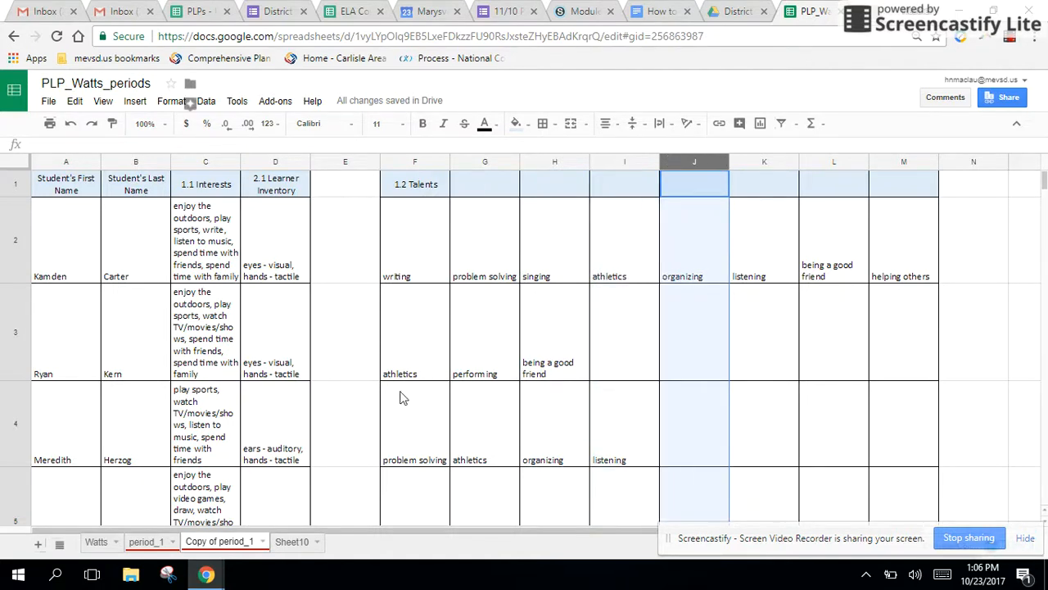
# Move the 1.2 Talents column F from Copy of period_1 to Sheet10, placing it beside the names from C1
pyautogui.click(295, 537)
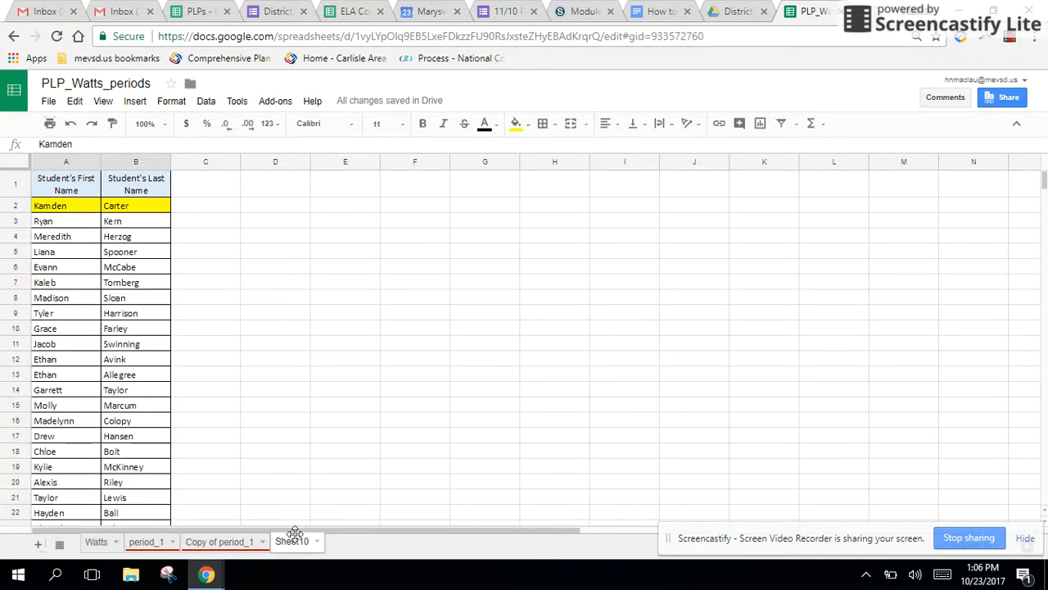
pyautogui.moveTo(295, 533); pyautogui.dragTo(342, 562)
pyautogui.click(219, 544)
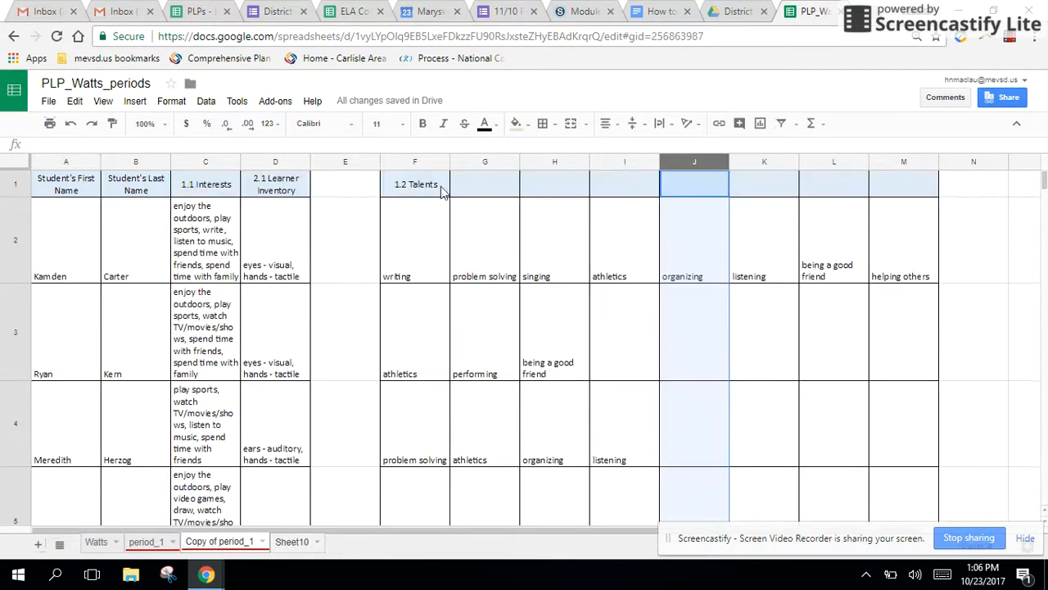
pyautogui.click(410, 161)
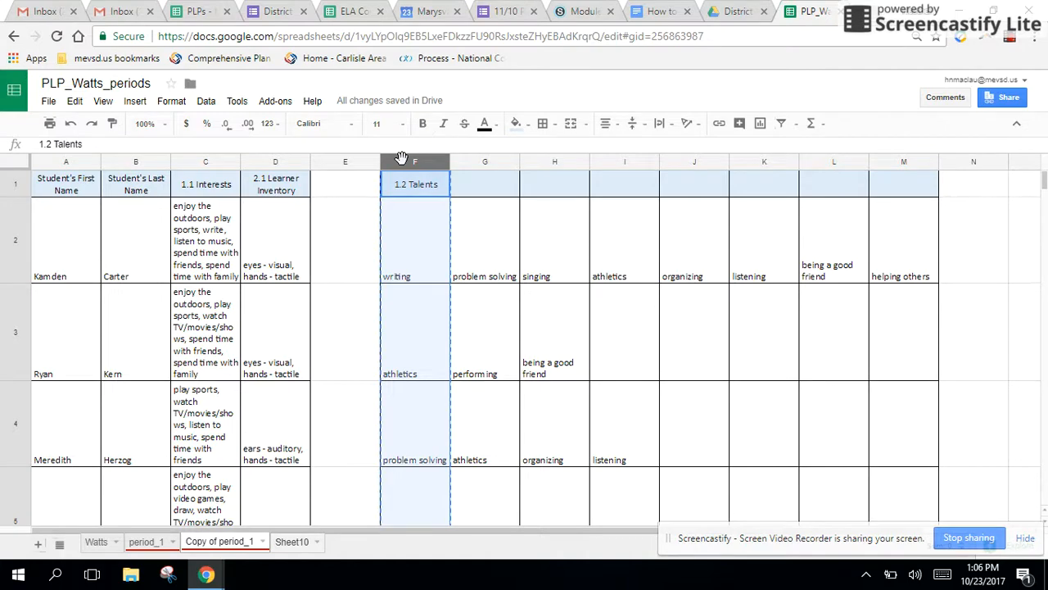
pyautogui.click(292, 542)
pyautogui.click(194, 187)
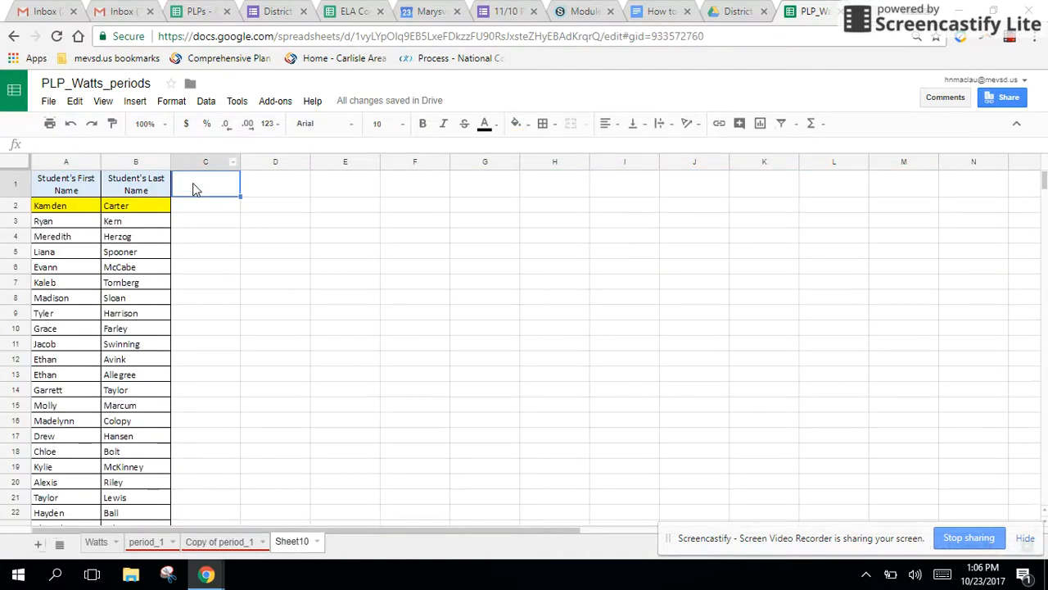
pyautogui.hotkey('ctrl', 'v')
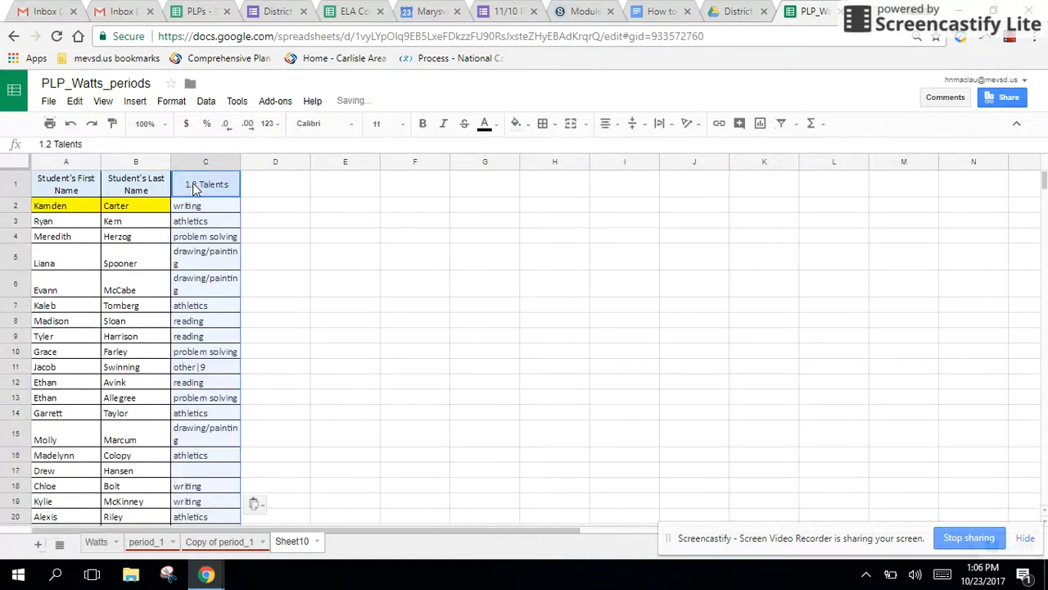
# Compare the emptied column F on Copy of period_1 with the talents beside the first name block on Sheet10
pyautogui.click(238, 542)
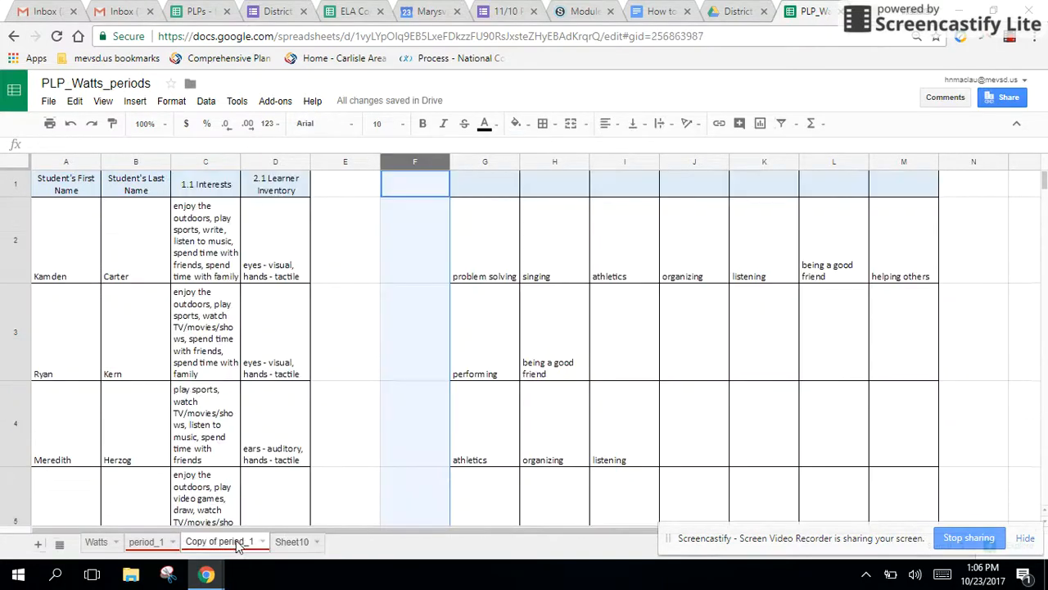
pyautogui.rightClick(431, 249)
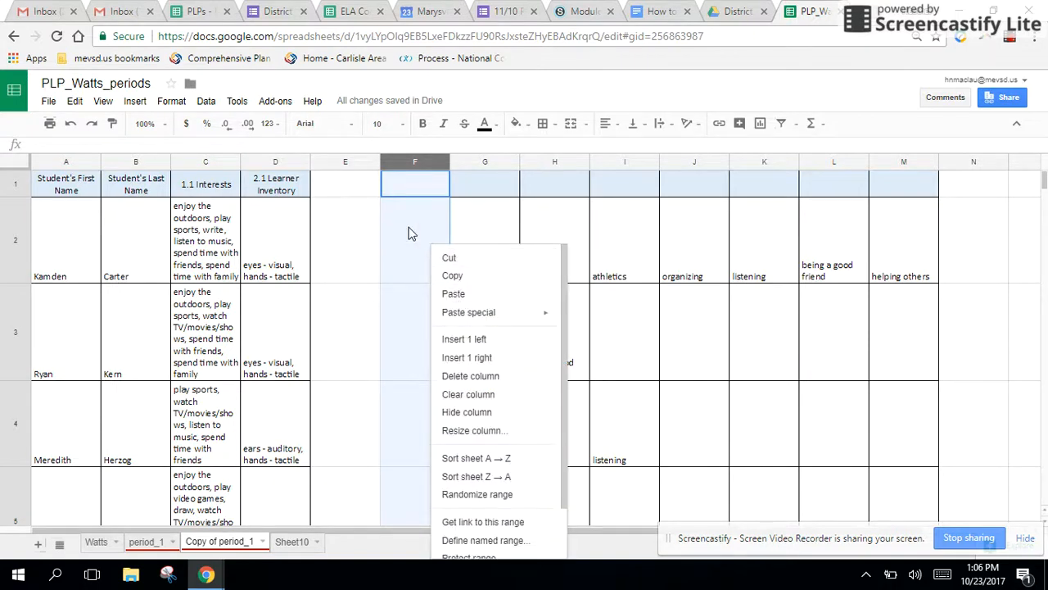
pyautogui.click(410, 242)
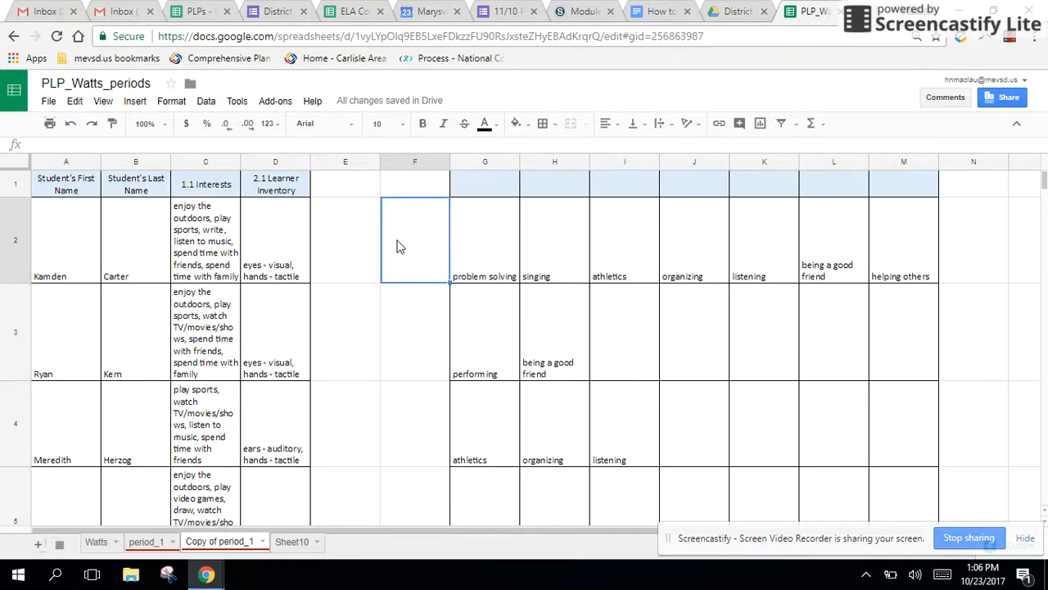
pyautogui.click(296, 542)
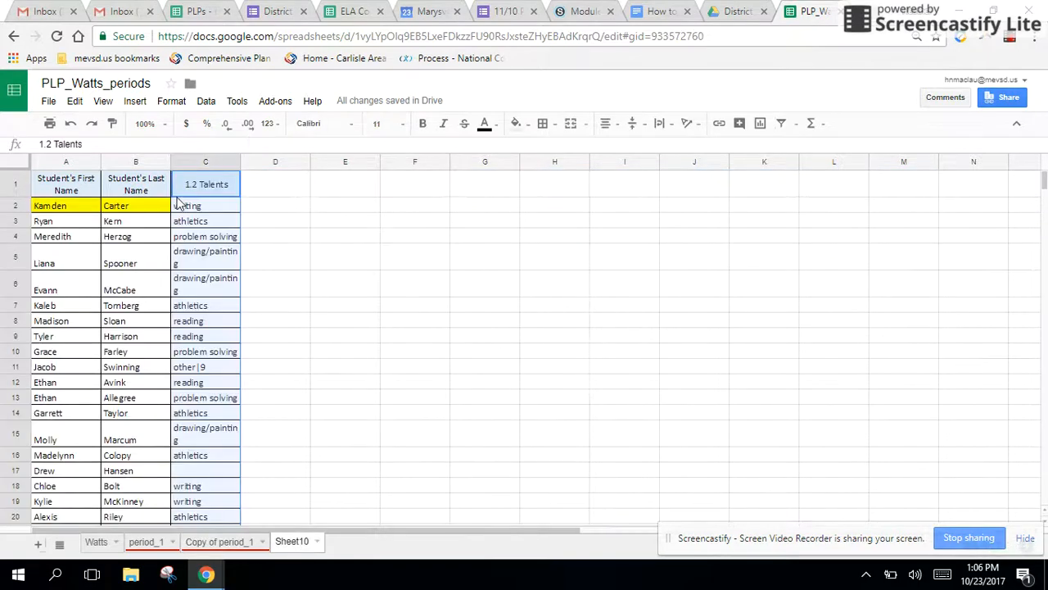
pyautogui.click(196, 209)
pyautogui.click(220, 542)
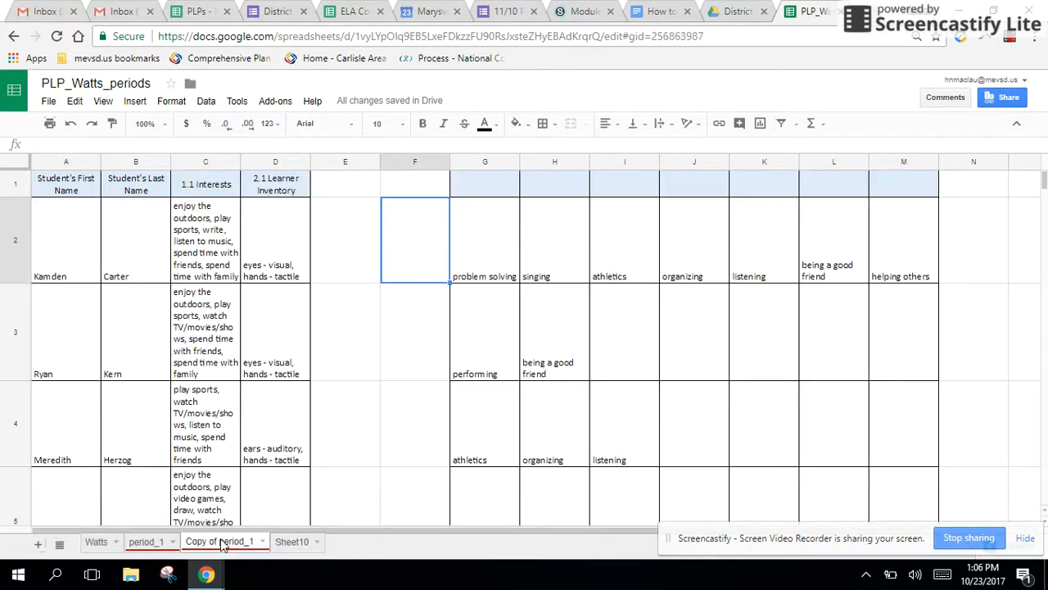
pyautogui.click(411, 358)
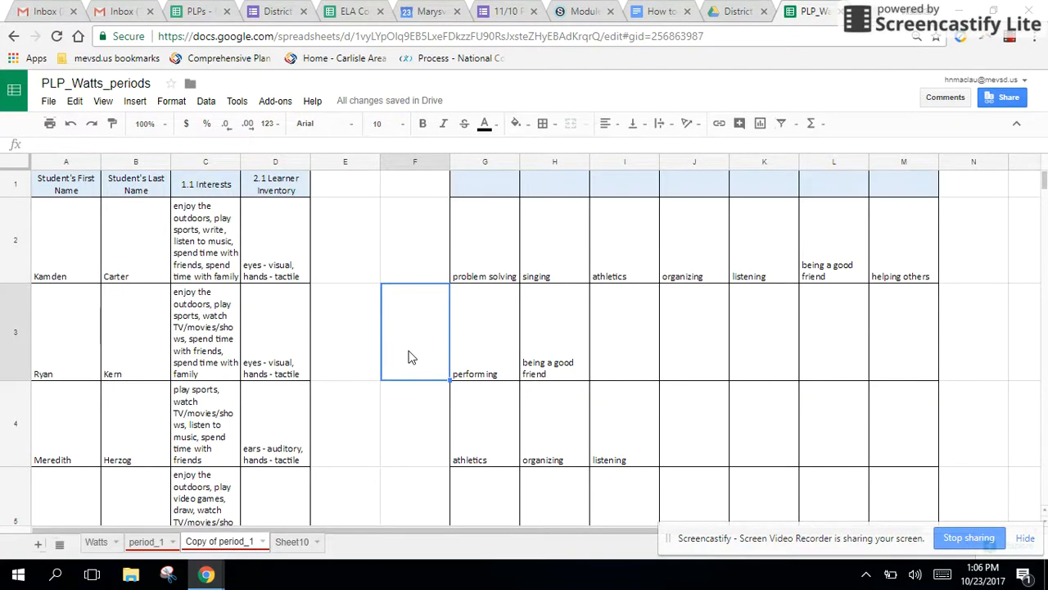
pyautogui.click(283, 542)
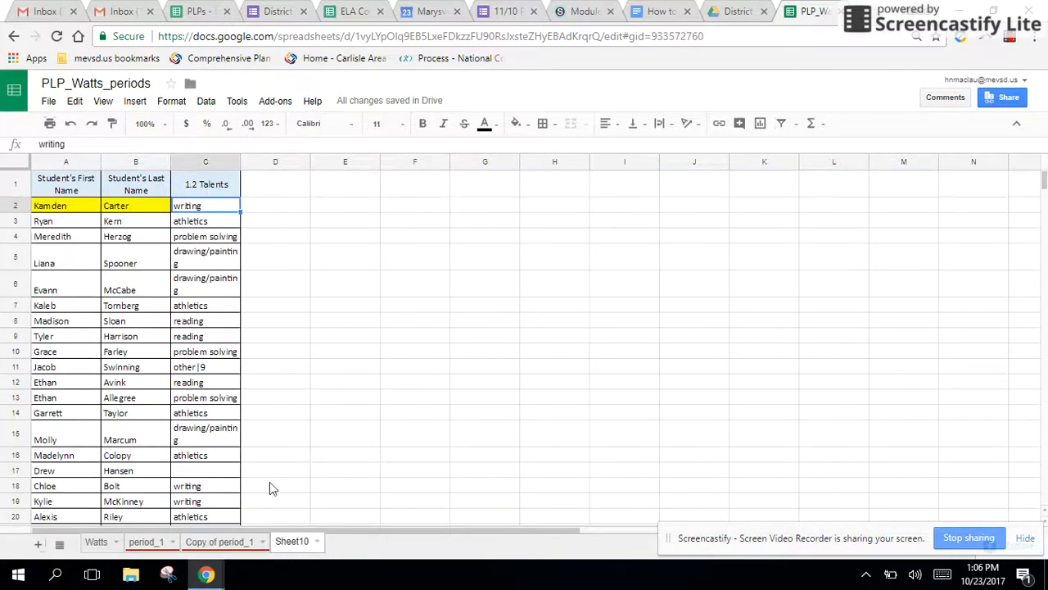
pyautogui.click(212, 224)
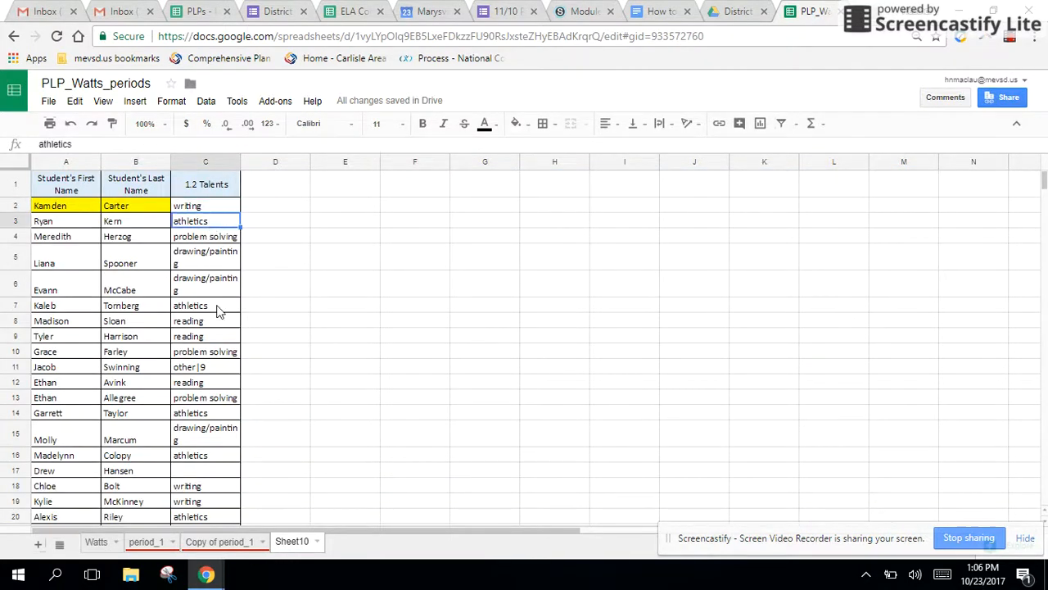
pyautogui.click(235, 544)
pyautogui.click(439, 440)
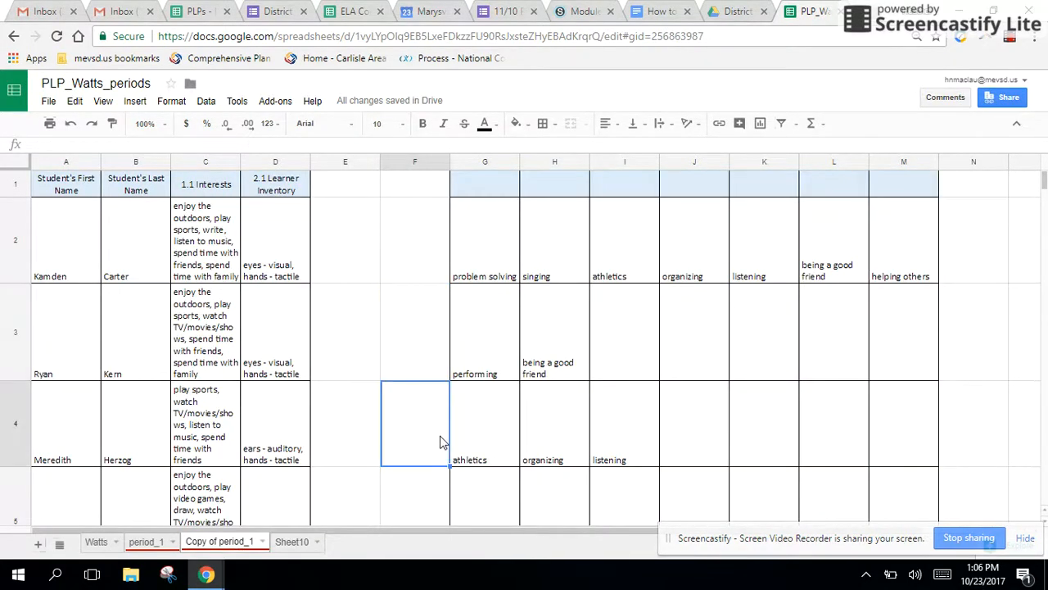
pyautogui.click(288, 542)
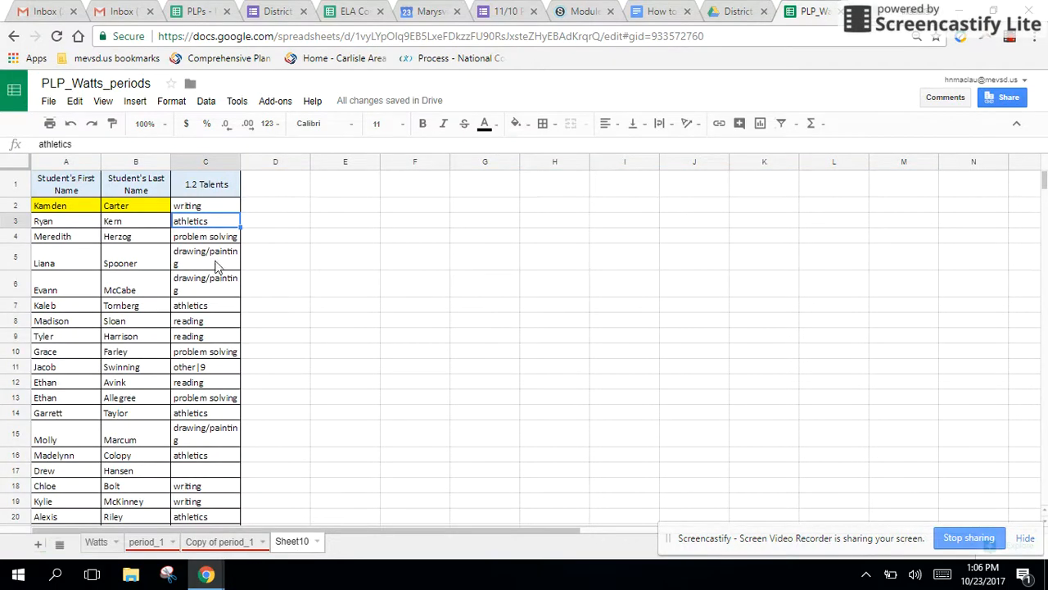
pyautogui.click(195, 239)
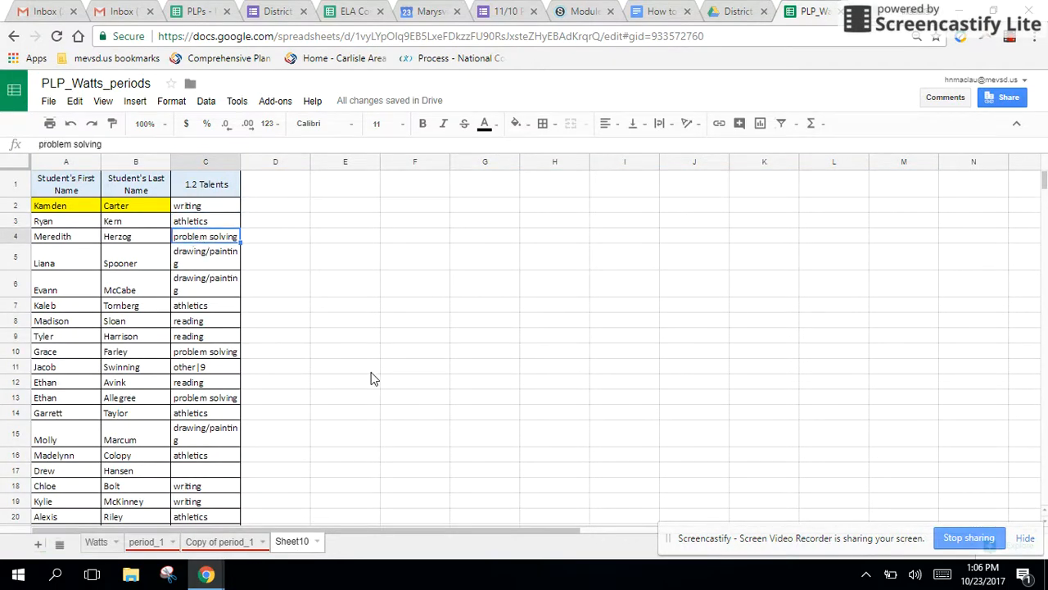
pyautogui.scroll(-5, 373, 378)
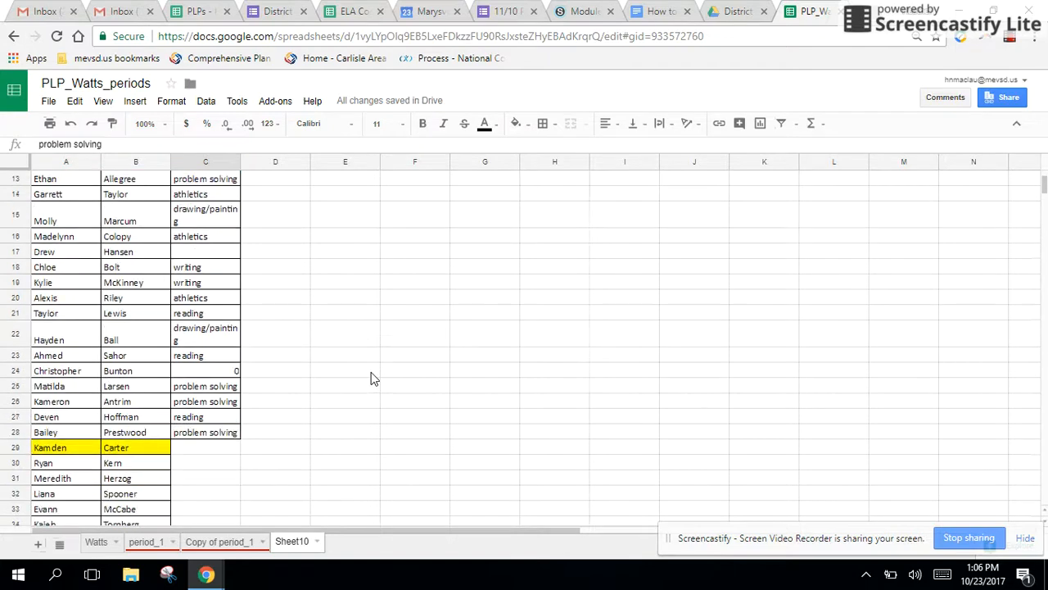
# Examine talent columns G to K on Copy of period_1 and match G2 to cell C29 beside Sheet10's second name block
pyautogui.click(228, 542)
pyautogui.click(489, 162)
pyautogui.click(554, 162)
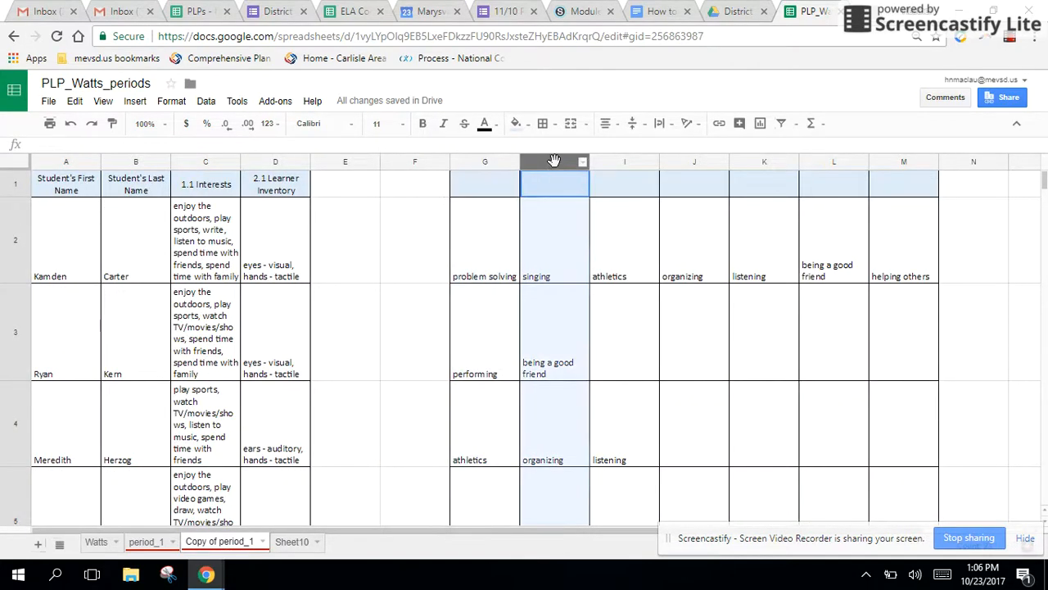
pyautogui.click(620, 162)
pyautogui.click(673, 162)
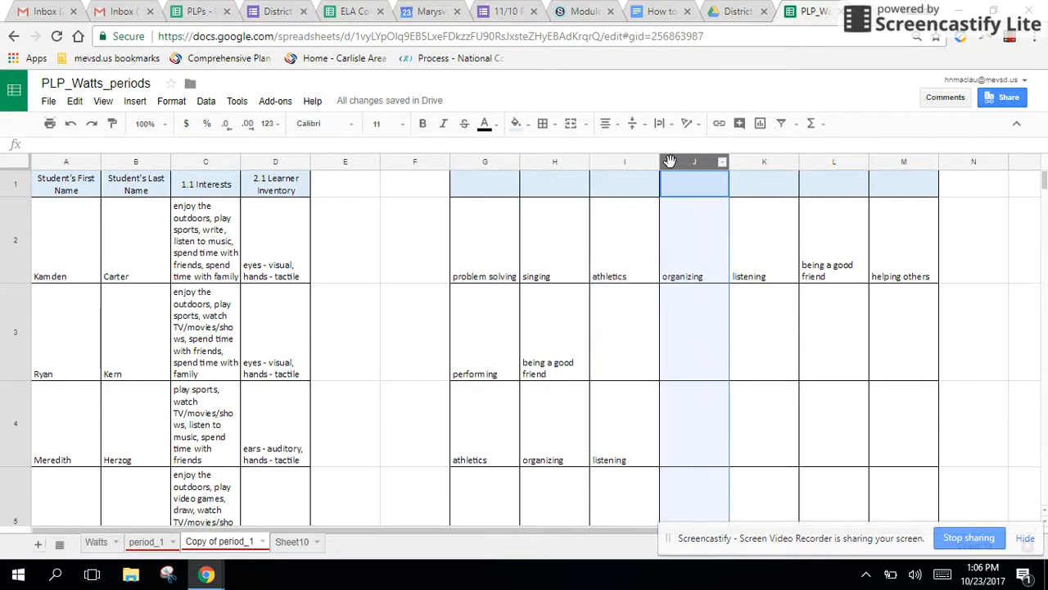
pyautogui.click(765, 162)
pyautogui.click(294, 542)
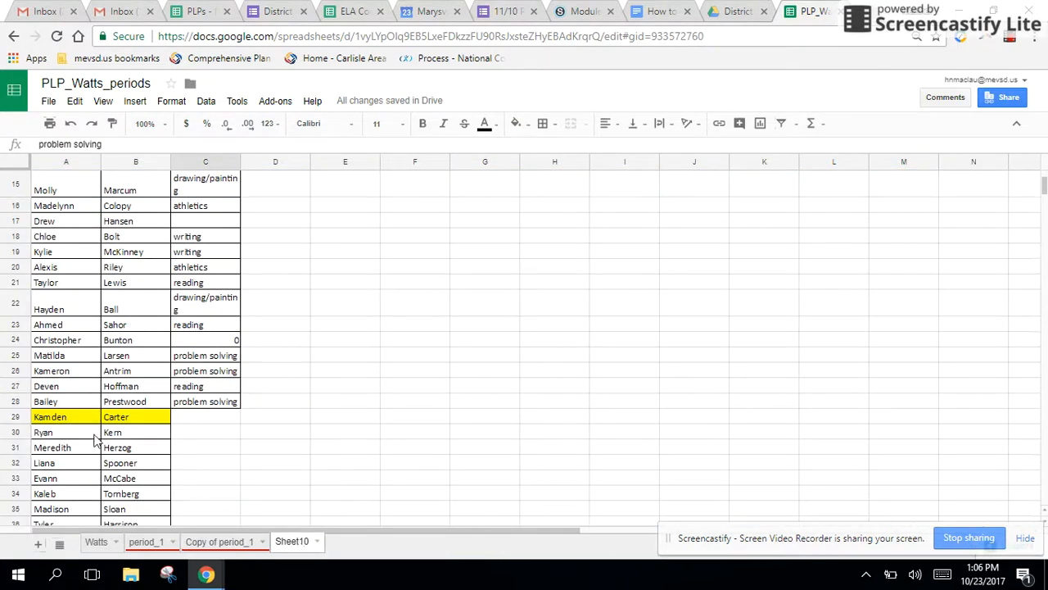
pyautogui.moveTo(47, 420); pyautogui.dragTo(113, 419)
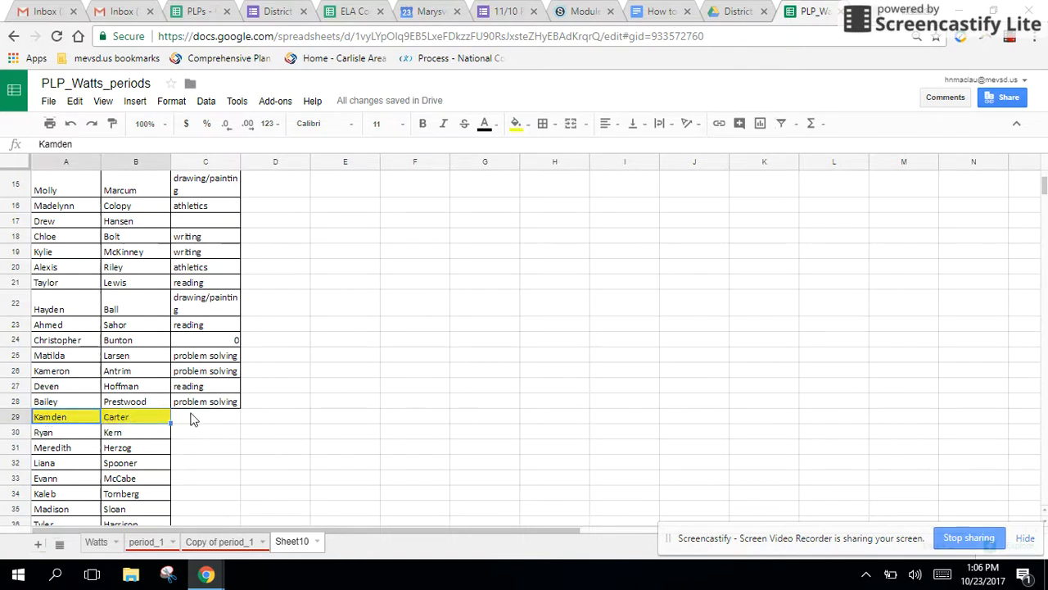
pyautogui.click(217, 541)
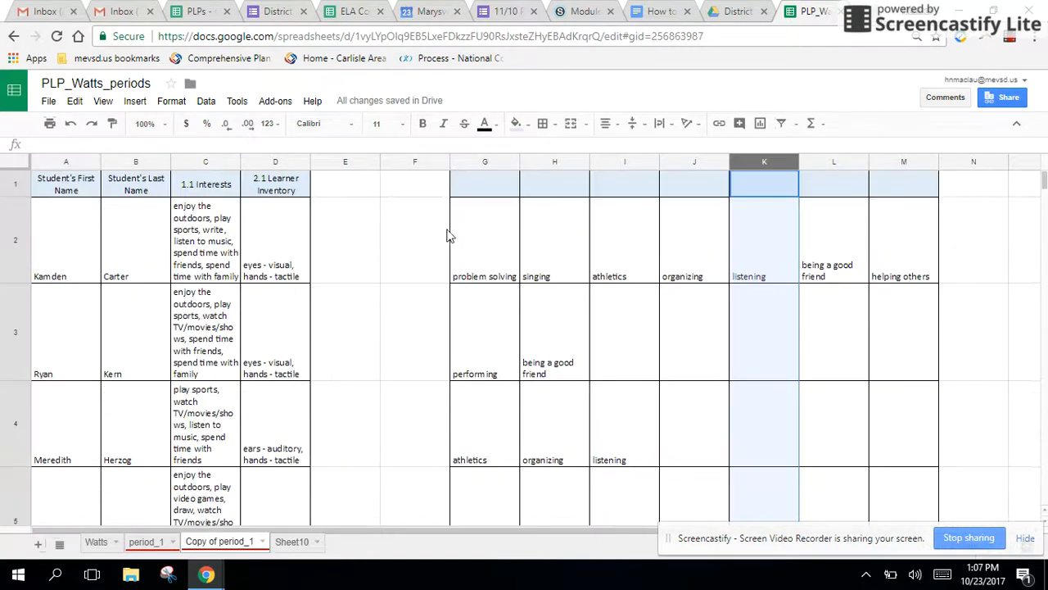
pyautogui.click(487, 223)
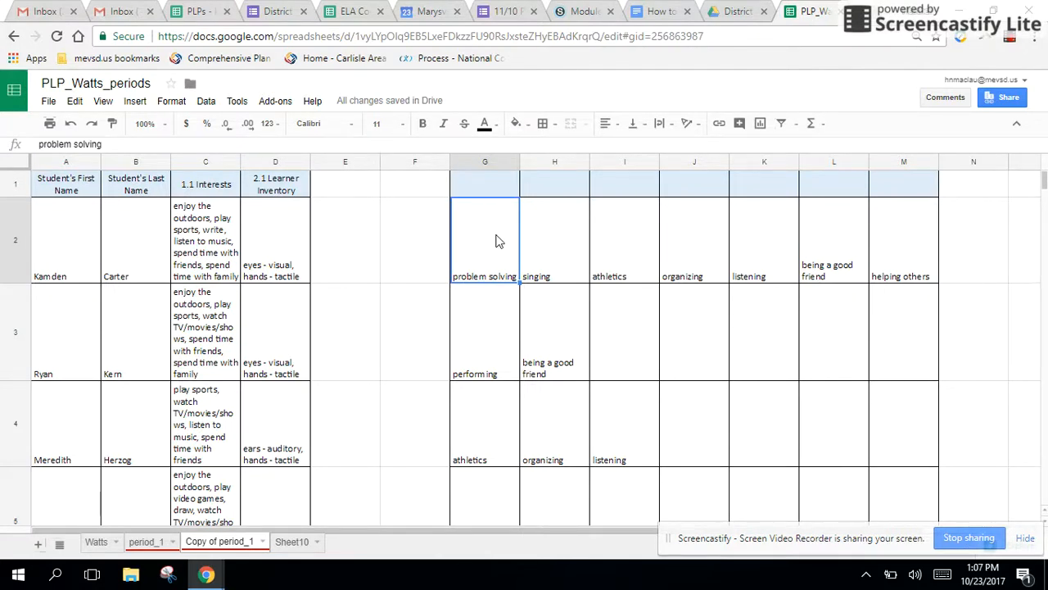
pyautogui.click(288, 543)
pyautogui.click(197, 418)
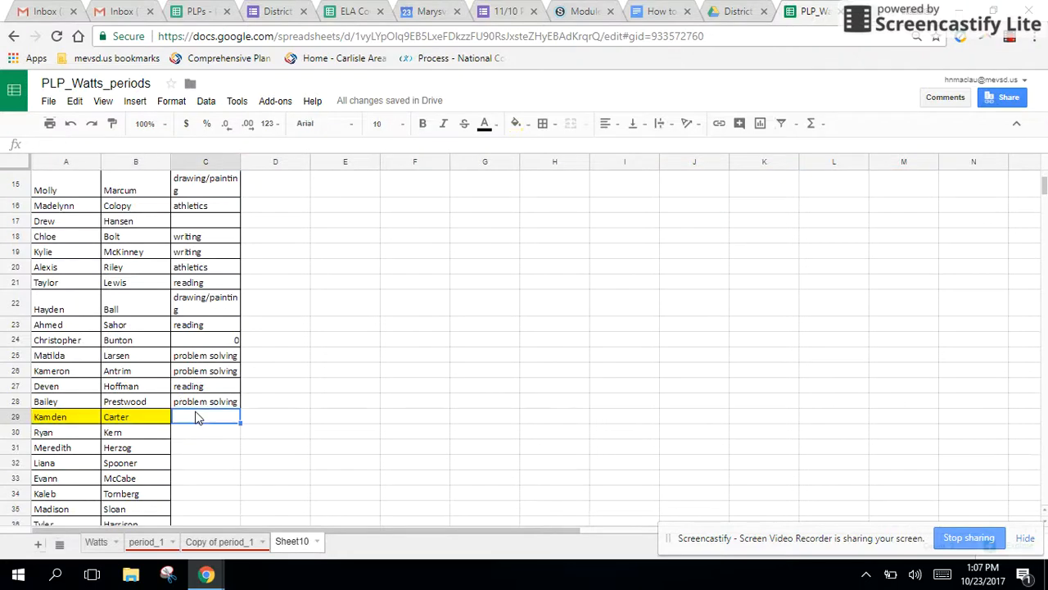
# Move the talents in G2:G28 from Copy of period_1 to Sheet10, starting at C29 beside the second name block
pyautogui.click(217, 542)
pyautogui.click(589, 265)
pyautogui.moveTo(478, 233); pyautogui.dragTo(468, 439)
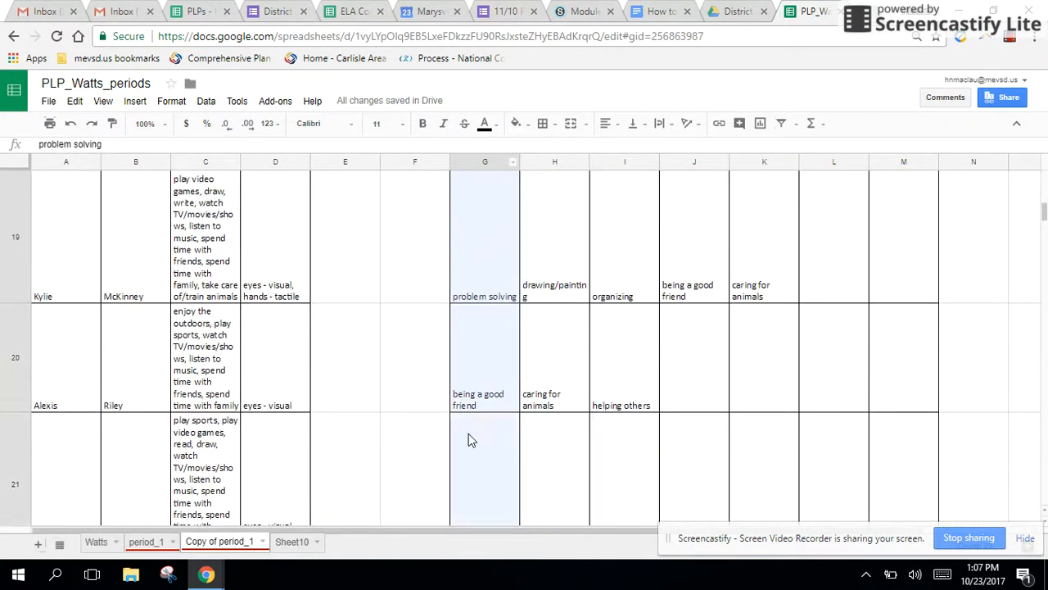
pyautogui.moveTo(472, 528); pyautogui.dragTo(471, 253)
pyautogui.rightClick(471, 253)
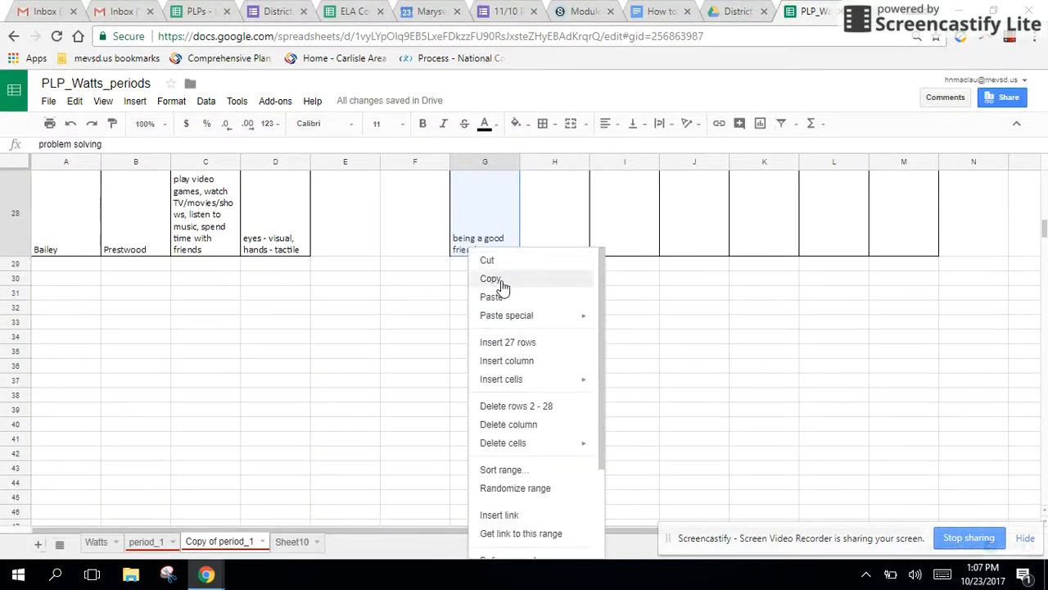
pyautogui.click(500, 265)
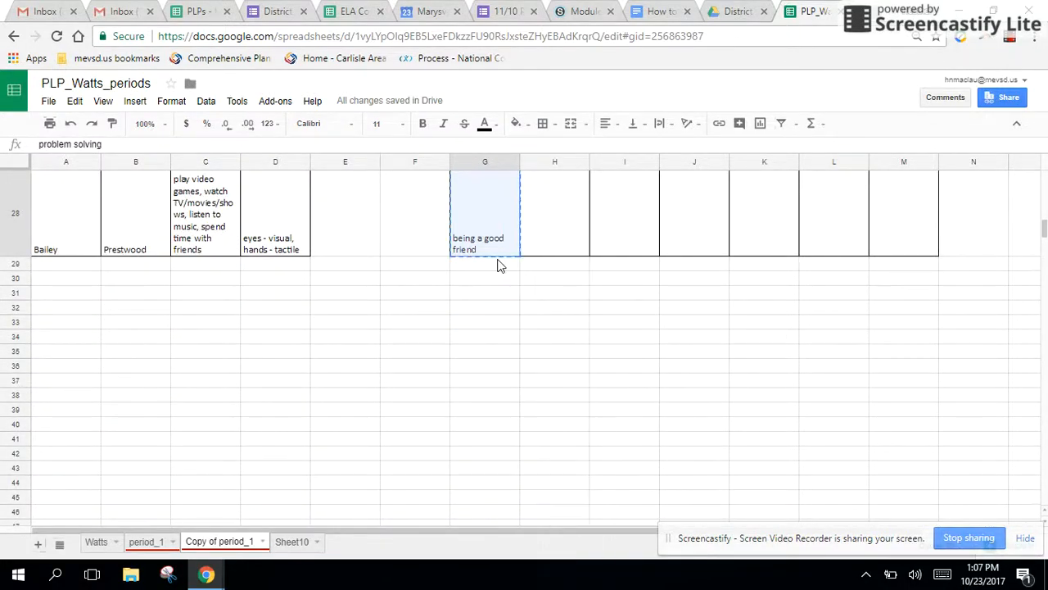
pyautogui.click(293, 542)
pyautogui.hotkey('ctrl', 'v')
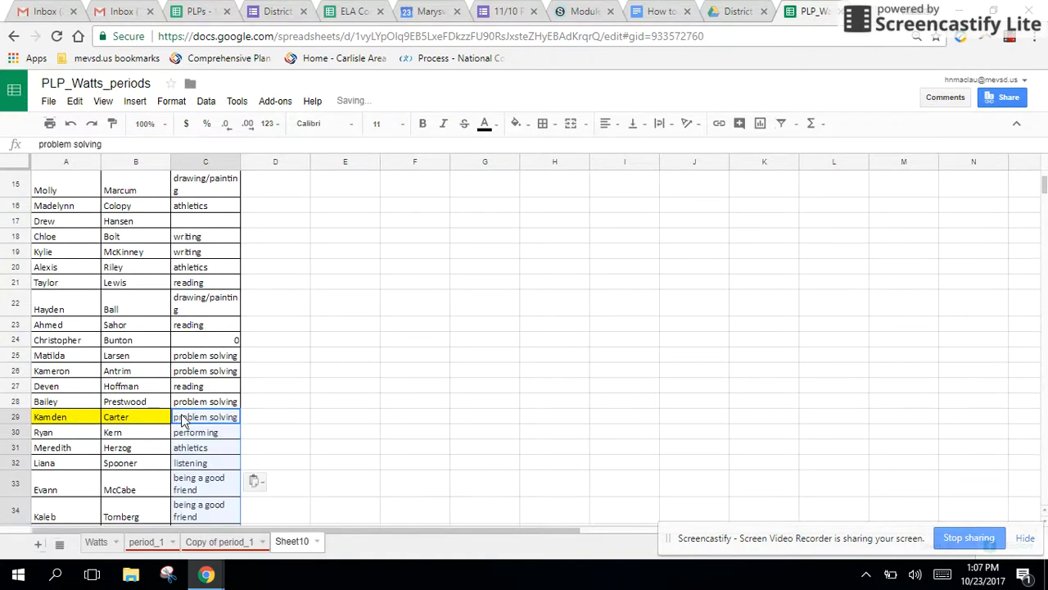
# Move the talents in H2:H28 from Copy of period_1 to Sheet10, starting at C56 beside the third name block
pyautogui.scroll(-5, 446, 450)
pyautogui.scroll(3, 446, 449)
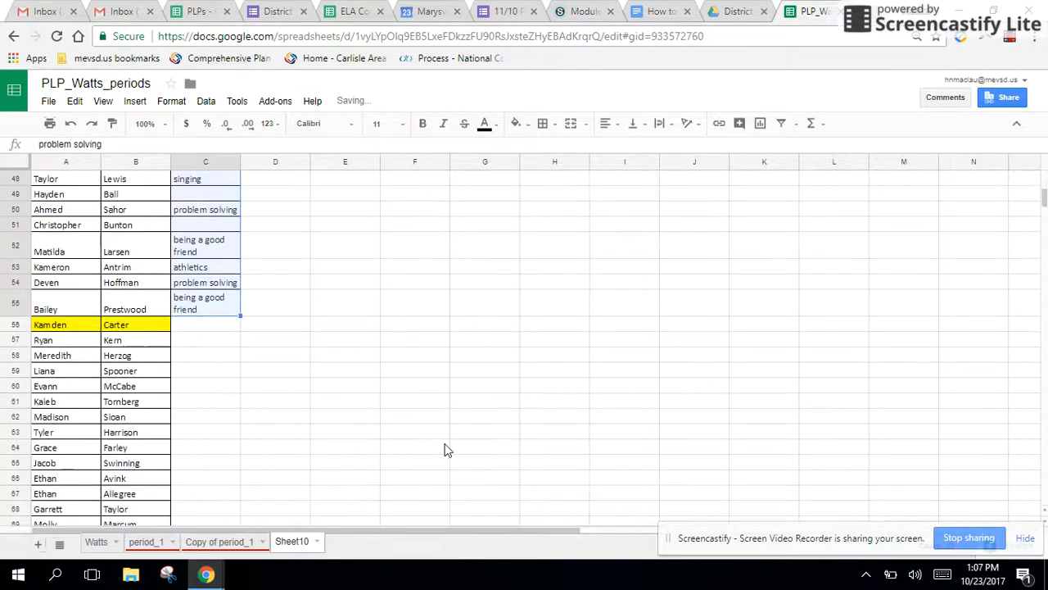
pyautogui.click(218, 542)
pyautogui.moveTo(556, 247); pyautogui.dragTo(552, 221)
pyautogui.rightClick(552, 221)
pyautogui.click(576, 236)
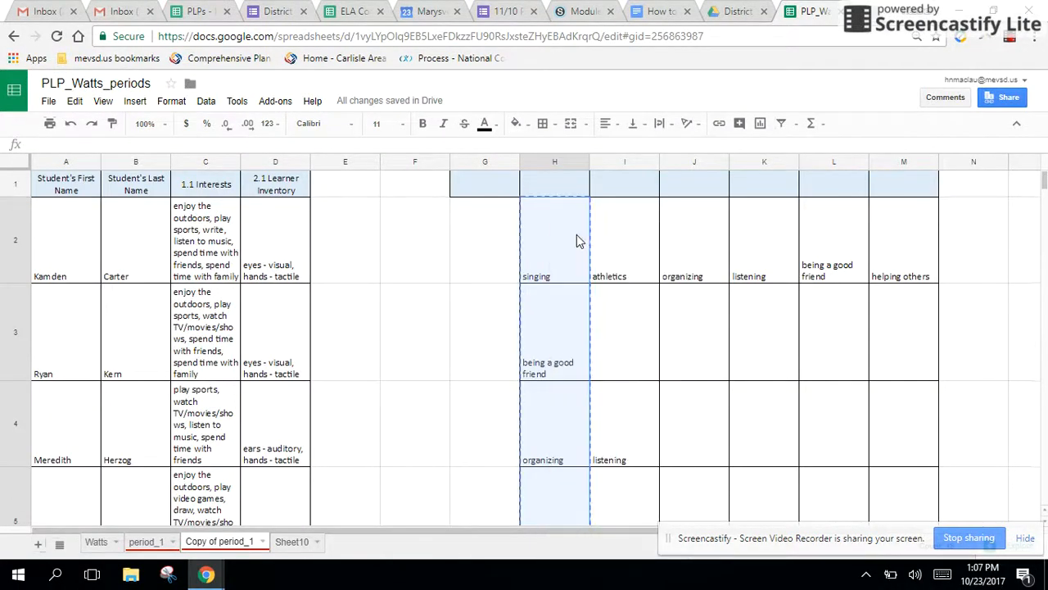
pyautogui.click(301, 542)
pyautogui.click(190, 328)
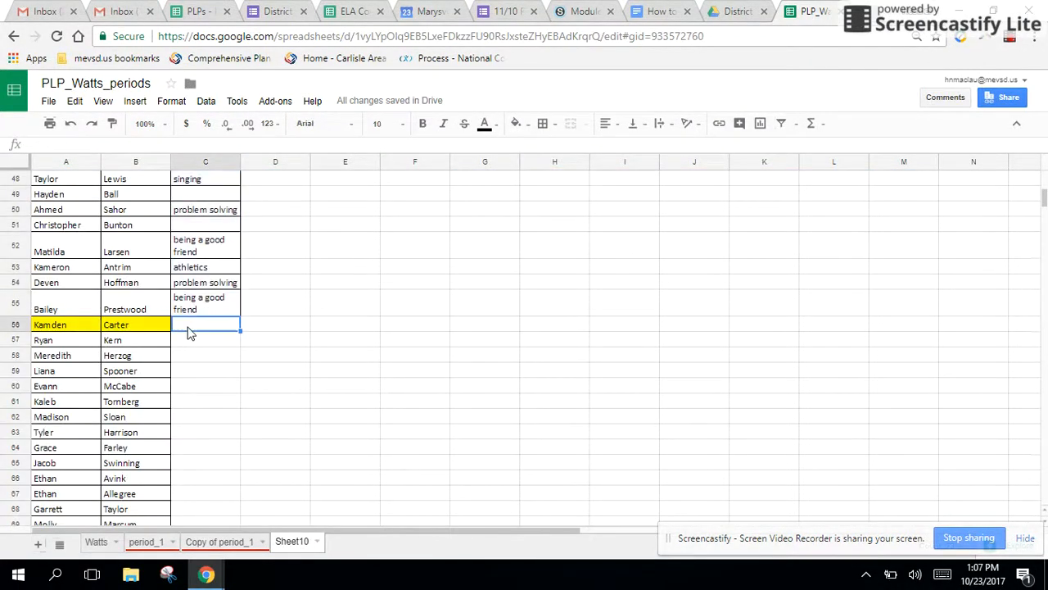
pyautogui.hotkey('ctrl', 'v')
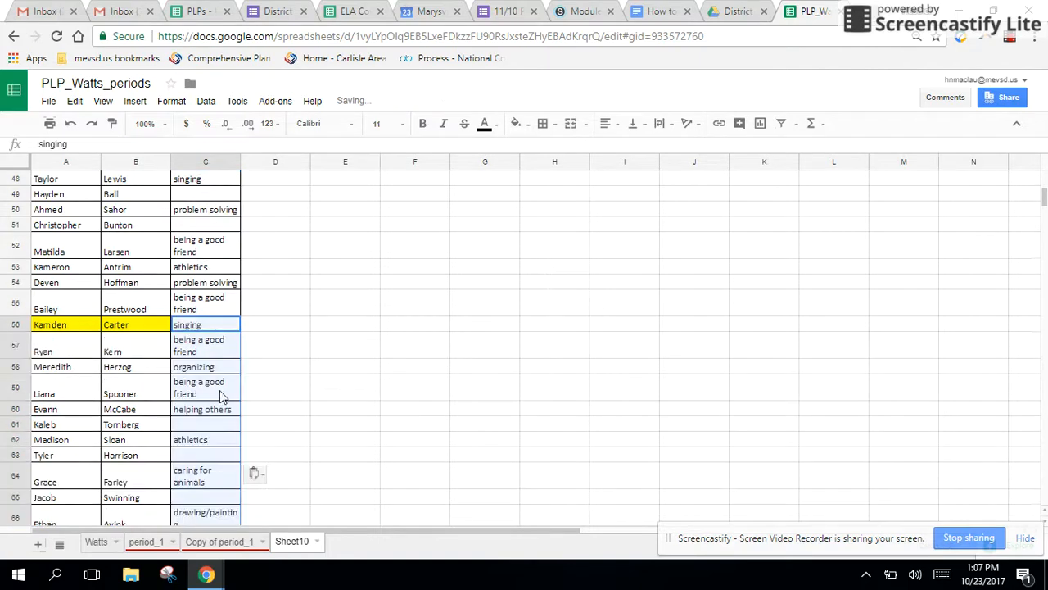
# Move the talents in I2:I28 from Copy of period_1 to Sheet10, starting at C83 beside the fourth name block
pyautogui.click(236, 544)
pyautogui.moveTo(629, 240); pyautogui.dragTo(617, 438)
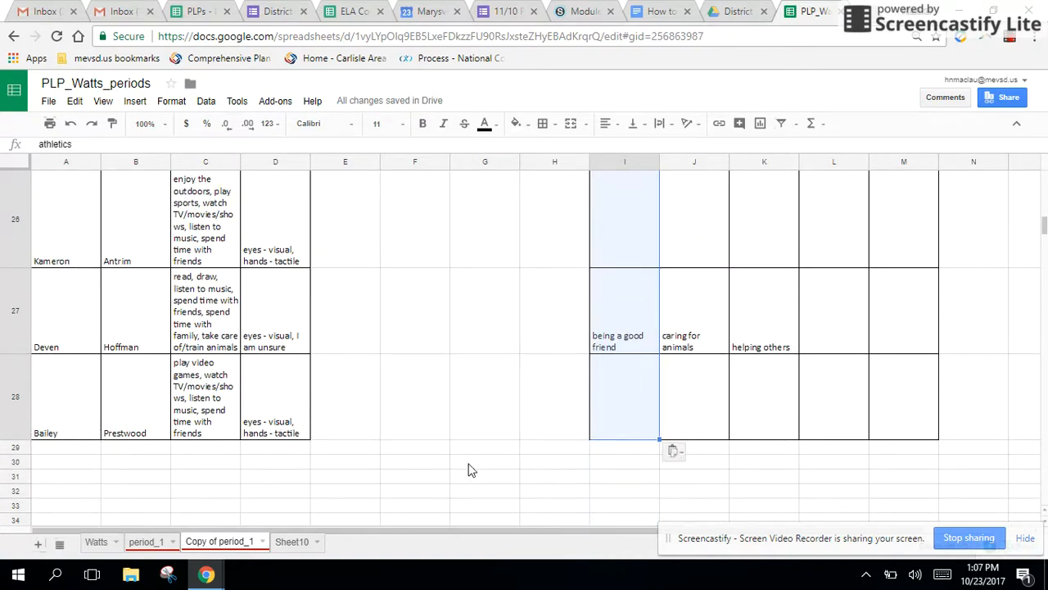
pyautogui.click(286, 547)
pyautogui.scroll(-9, 304, 403)
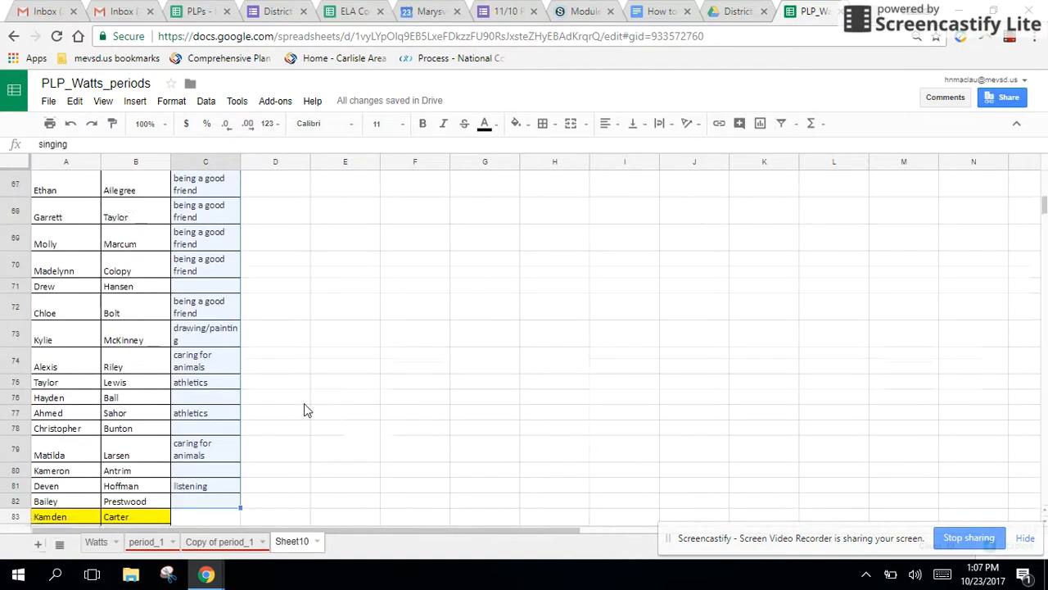
pyautogui.click(192, 315)
pyautogui.hotkey('ctrl', 'v')
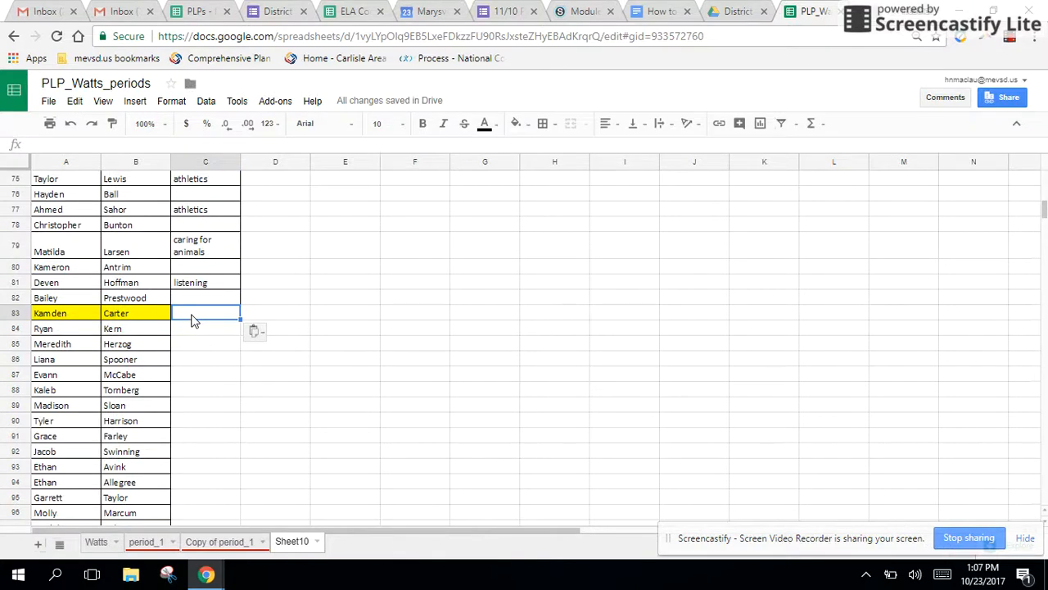
pyautogui.click(236, 542)
pyautogui.rightClick(641, 358)
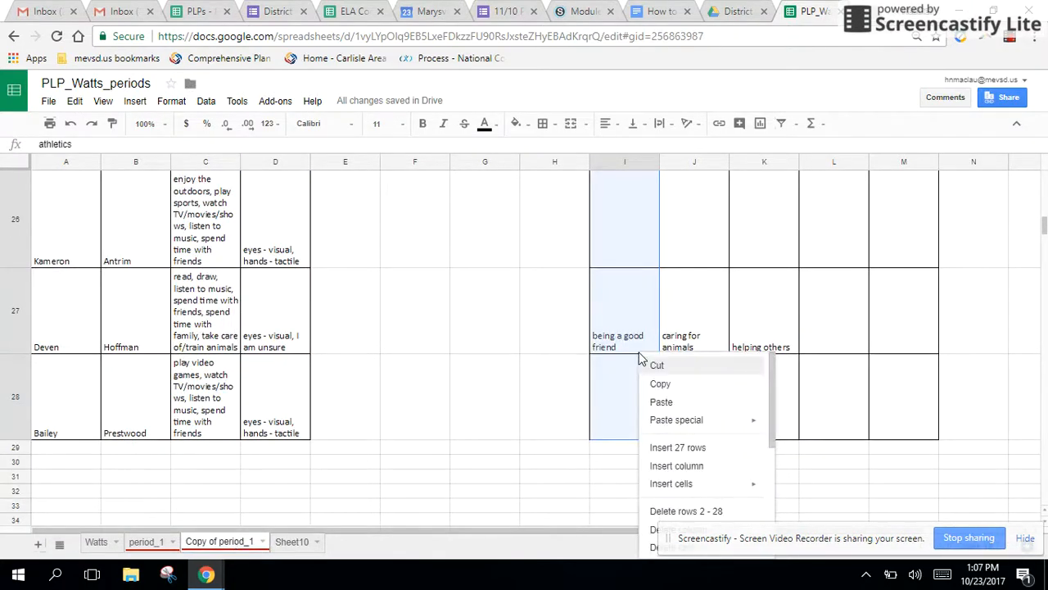
pyautogui.click(660, 368)
pyautogui.click(295, 544)
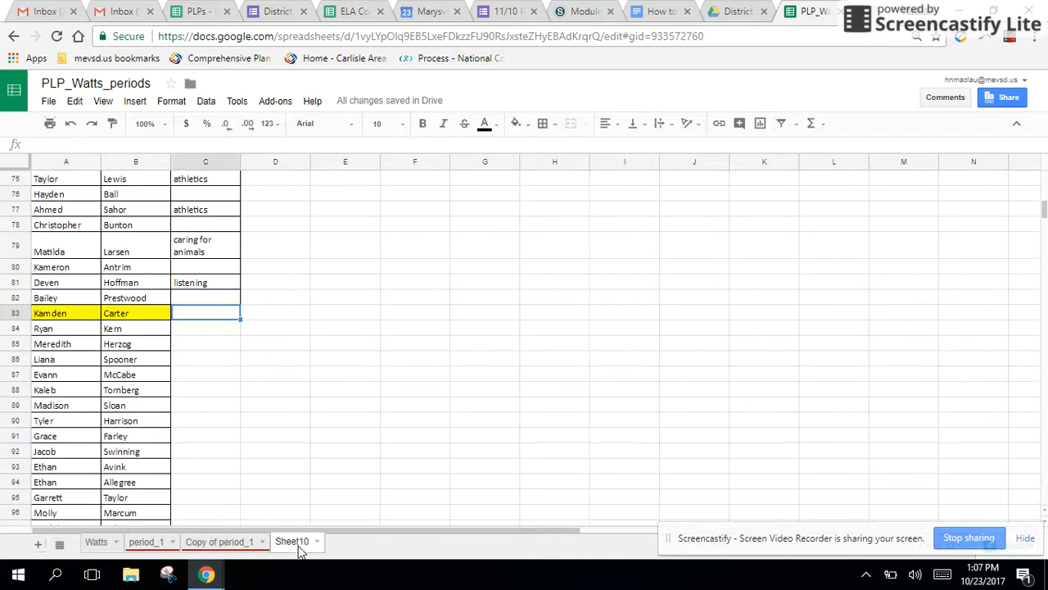
pyautogui.hotkey('ctrl', 'v')
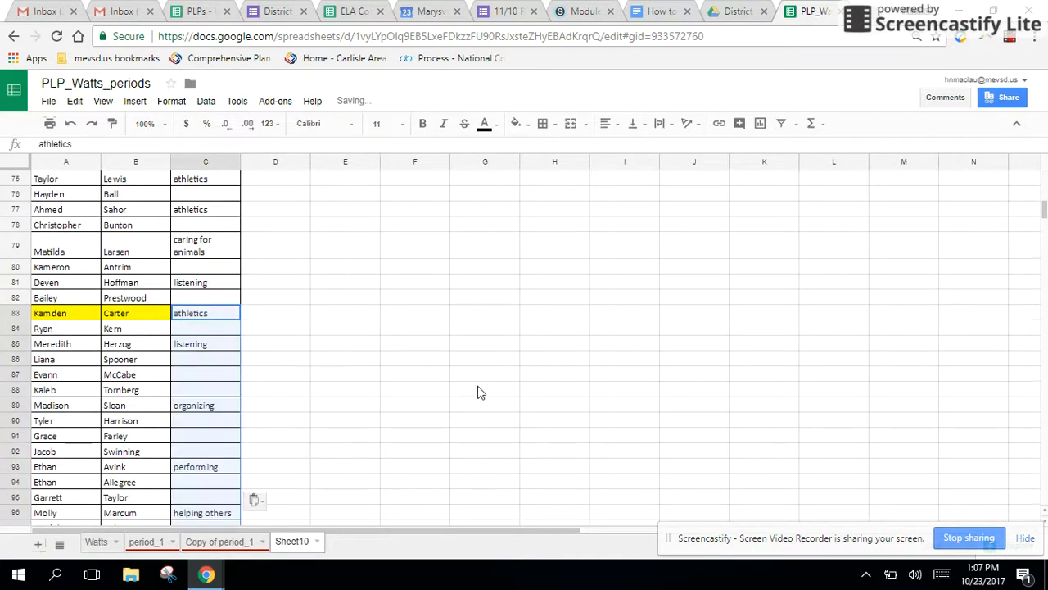
# Move the talents in J2:J28 from Copy of period_1 to Sheet10, starting at C110 beside the fifth name block
pyautogui.click(219, 541)
pyautogui.moveTo(705, 407); pyautogui.dragTo(680, 223)
pyautogui.hotkey('ctrl', 'v')
pyautogui.rightClick(680, 223)
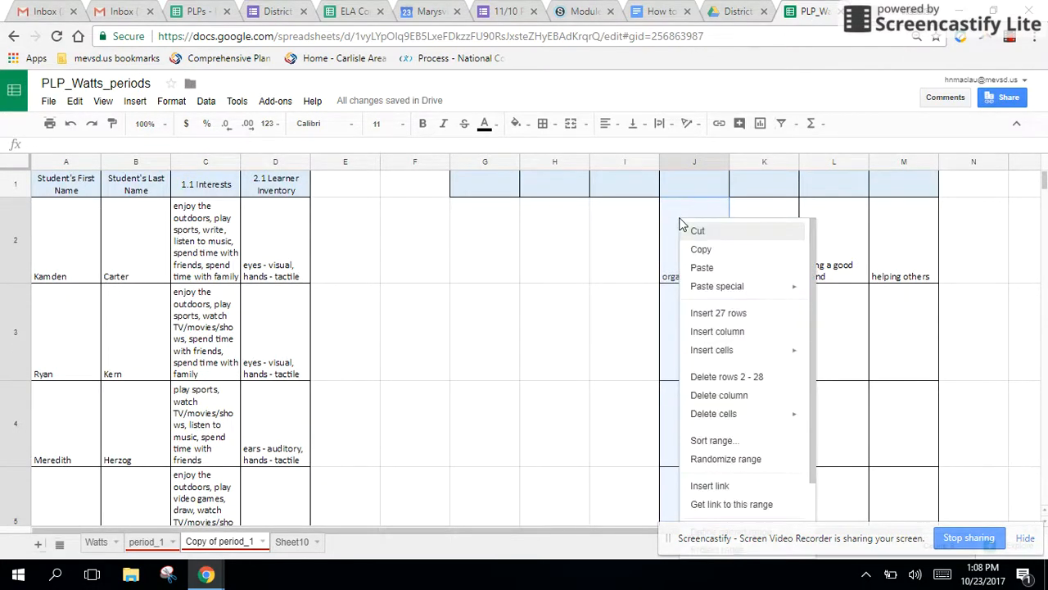
pyautogui.click(697, 229)
pyautogui.click(290, 542)
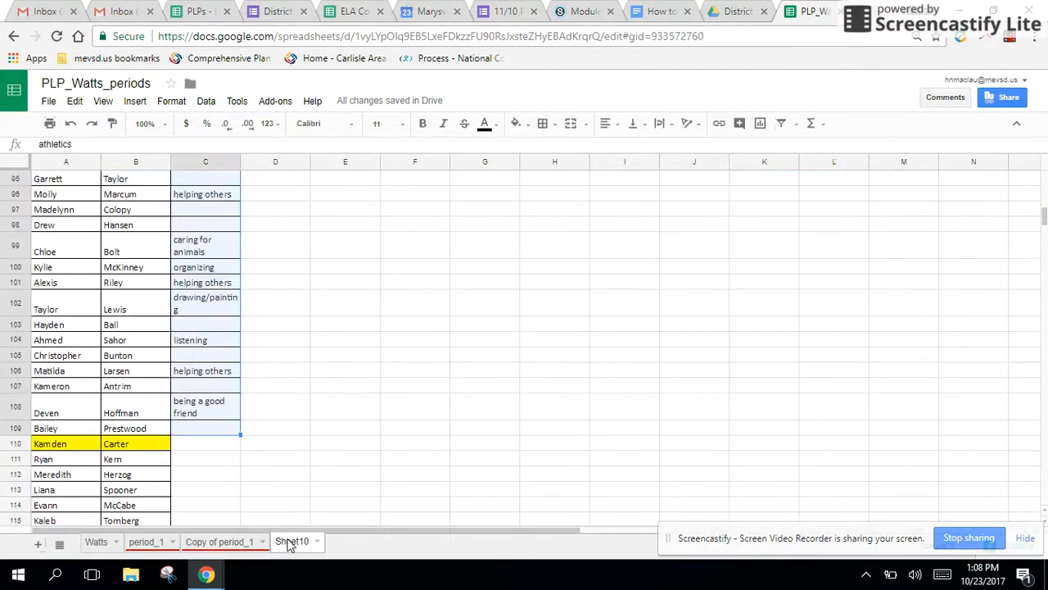
pyautogui.click(207, 443)
pyautogui.hotkey('ctrl', 'v')
# Move the talents in K2:K28 from Copy of period_1 to Sheet10, starting at C137 beside the sixth name block
pyautogui.scroll(-5, 525, 431)
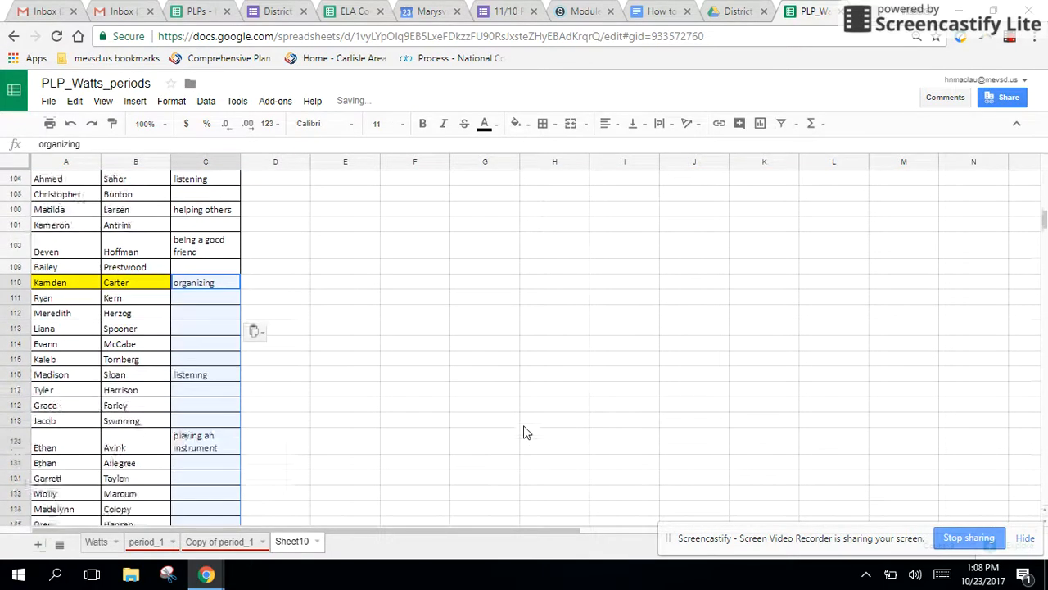
pyautogui.scroll(-3, 524, 430)
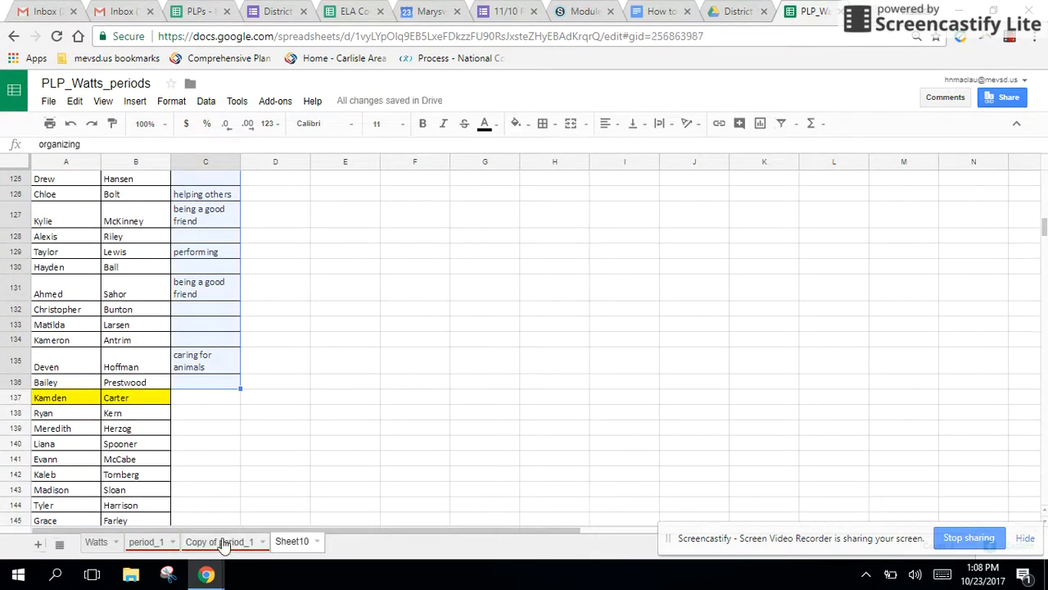
pyautogui.click(219, 541)
pyautogui.moveTo(744, 222); pyautogui.dragTo(766, 381)
pyautogui.rightClick(767, 381)
pyautogui.click(779, 391)
pyautogui.click(295, 543)
pyautogui.click(209, 398)
pyautogui.hotkey('ctrl', 'v')
# Move the talents in L2:L28 from Copy of period_1 to Sheet10, starting at C164 beside the seventh name block
pyautogui.scroll(-7, 496, 382)
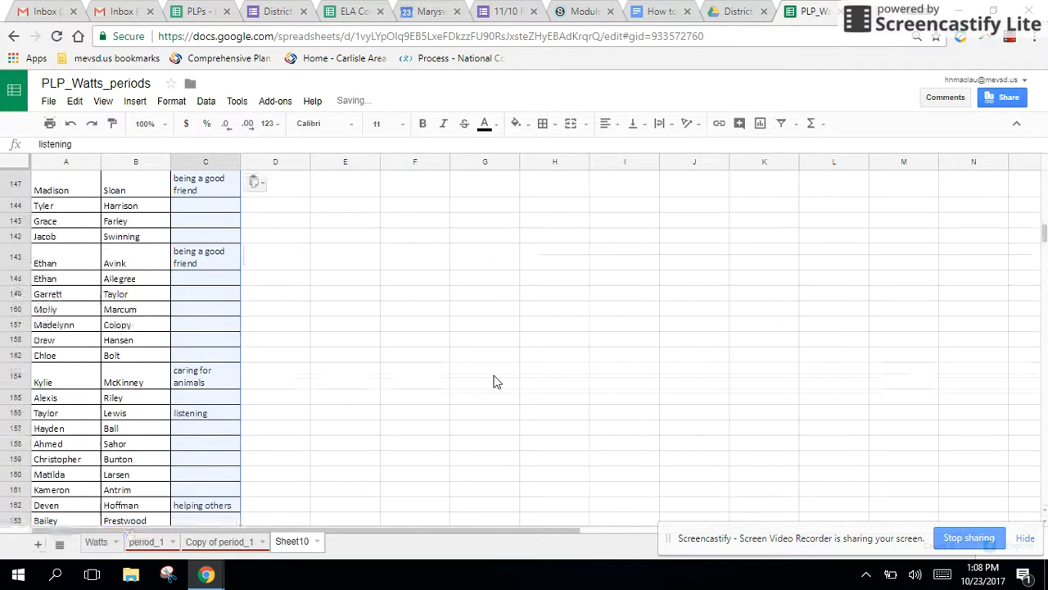
pyautogui.click(228, 541)
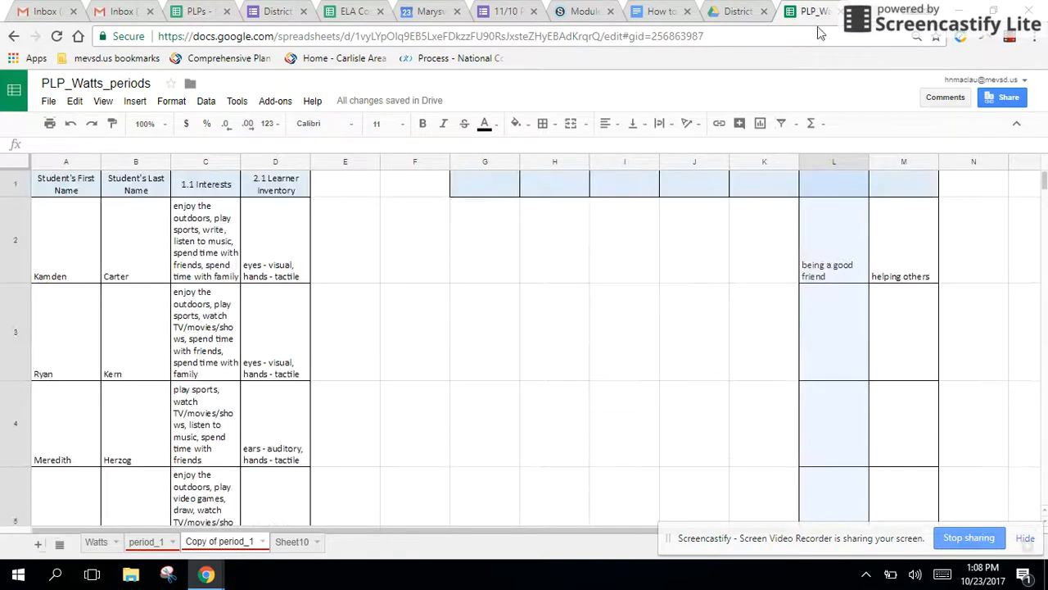
pyautogui.rightClick(829, 220)
pyautogui.click(849, 235)
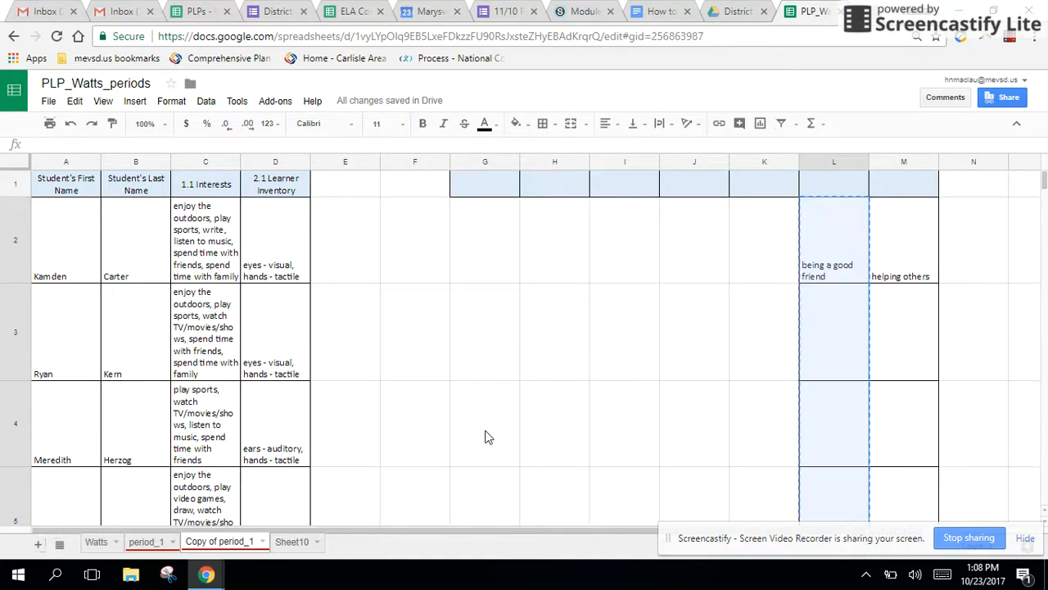
pyautogui.click(303, 542)
pyautogui.click(187, 227)
pyautogui.hotkey('ctrl', 'v')
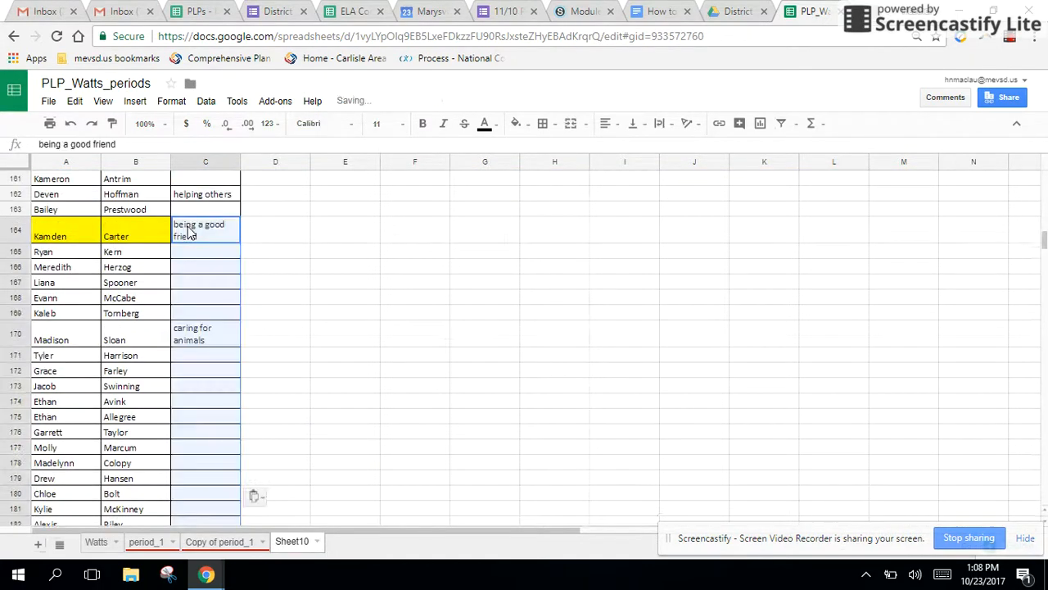
# Move the talents in M2:M28 from Copy of period_1 to Sheet10, starting at C191 beside the eighth name block
pyautogui.click(246, 542)
pyautogui.moveTo(891, 244); pyautogui.dragTo(906, 517)
pyautogui.scroll(-3, 906, 517)
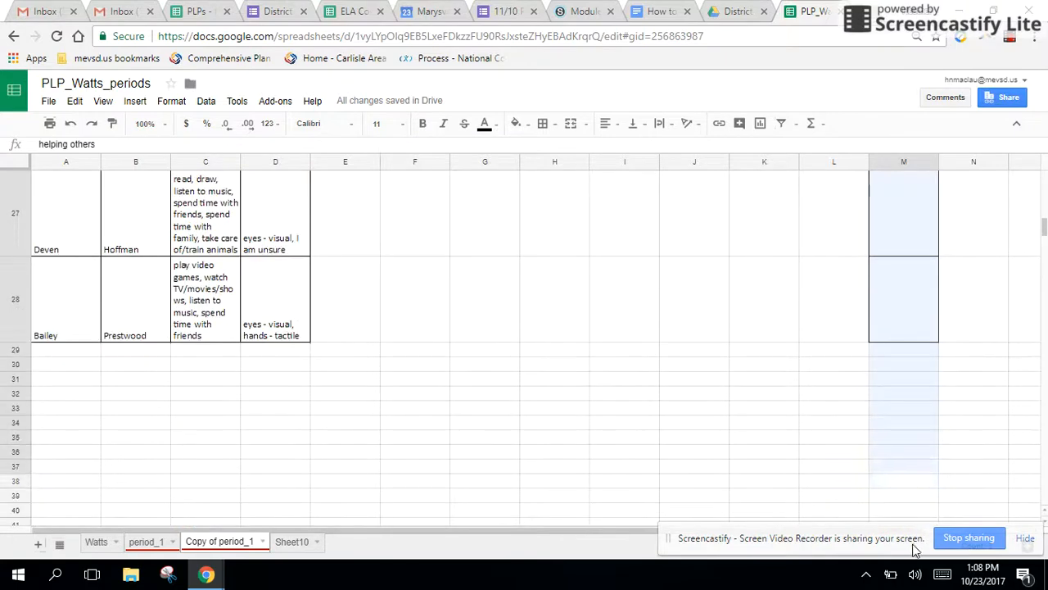
pyautogui.rightClick(906, 342)
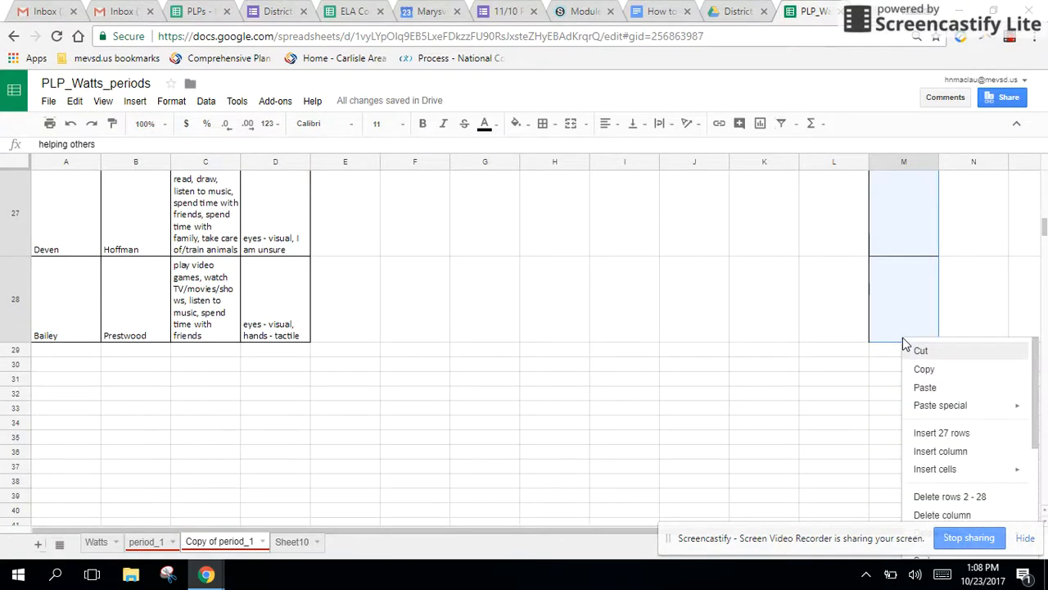
pyautogui.click(926, 362)
pyautogui.click(283, 547)
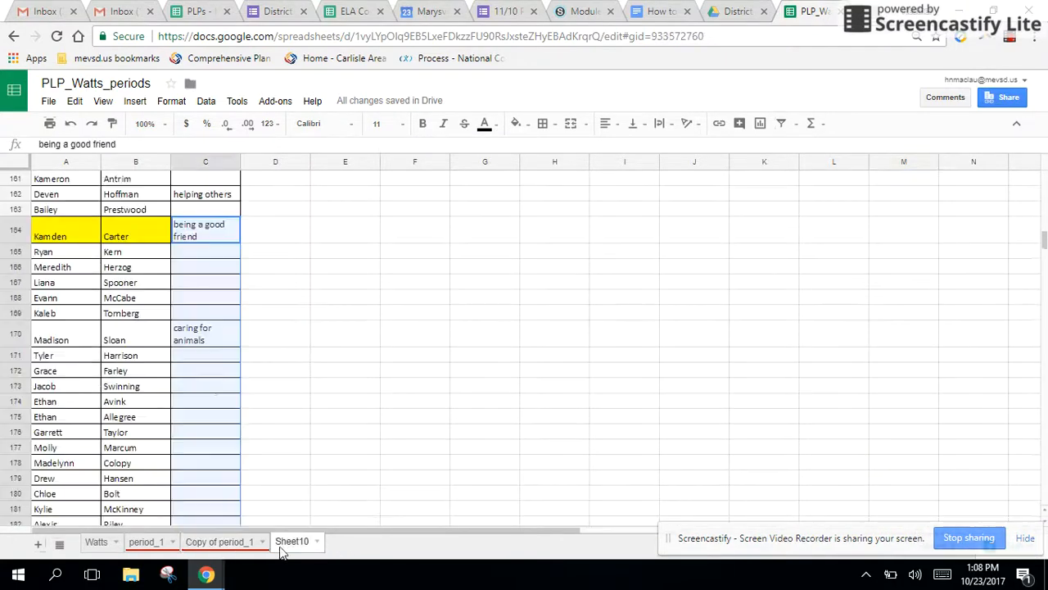
pyautogui.scroll(-5, 294, 431)
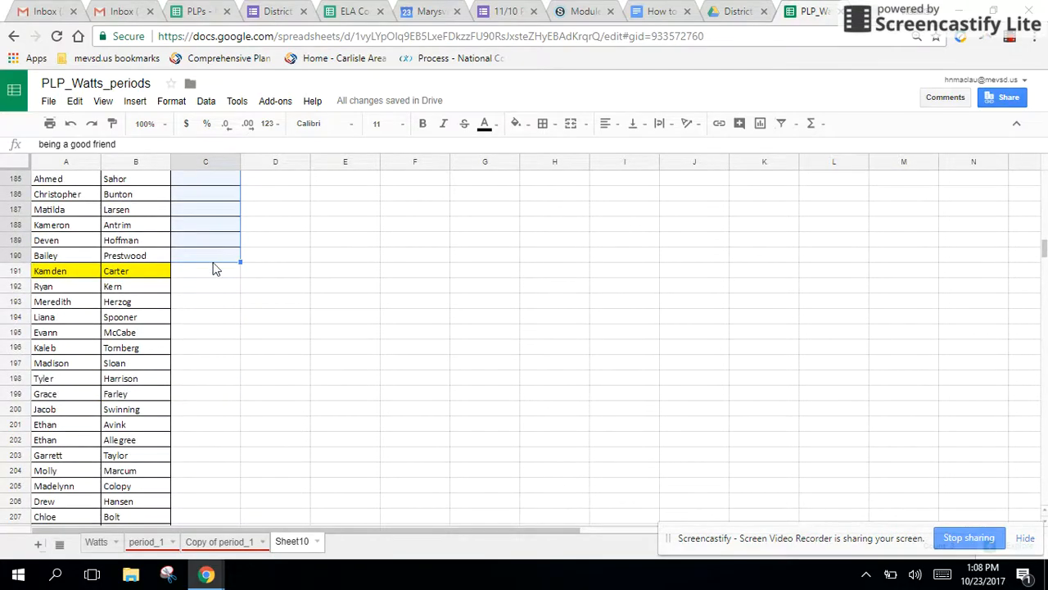
pyautogui.click(202, 273)
pyautogui.hotkey('ctrl', 'v')
pyautogui.scroll(20, 528, 336)
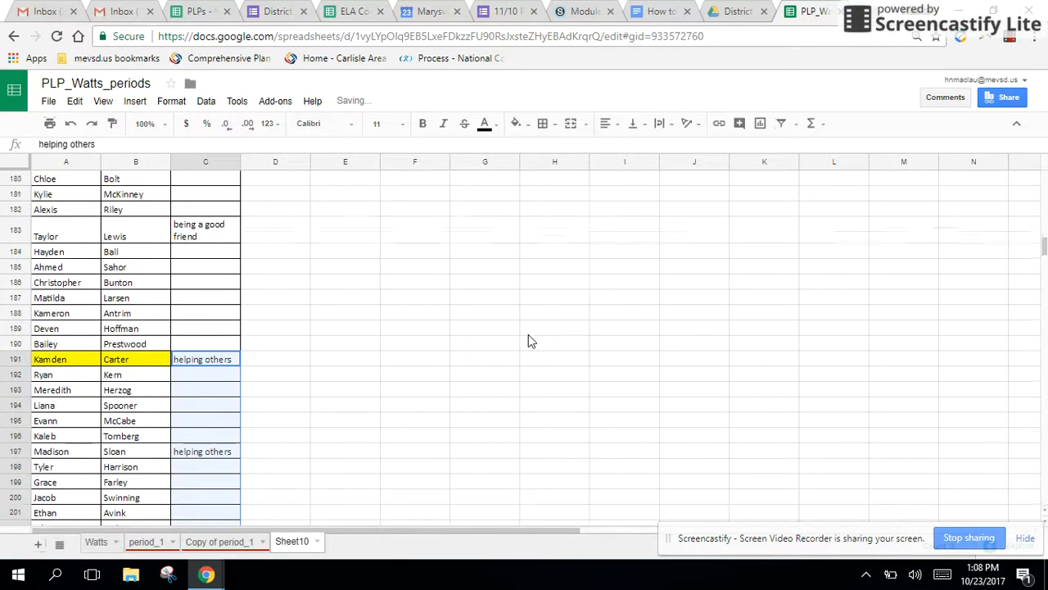
pyautogui.scroll(20, 528, 341)
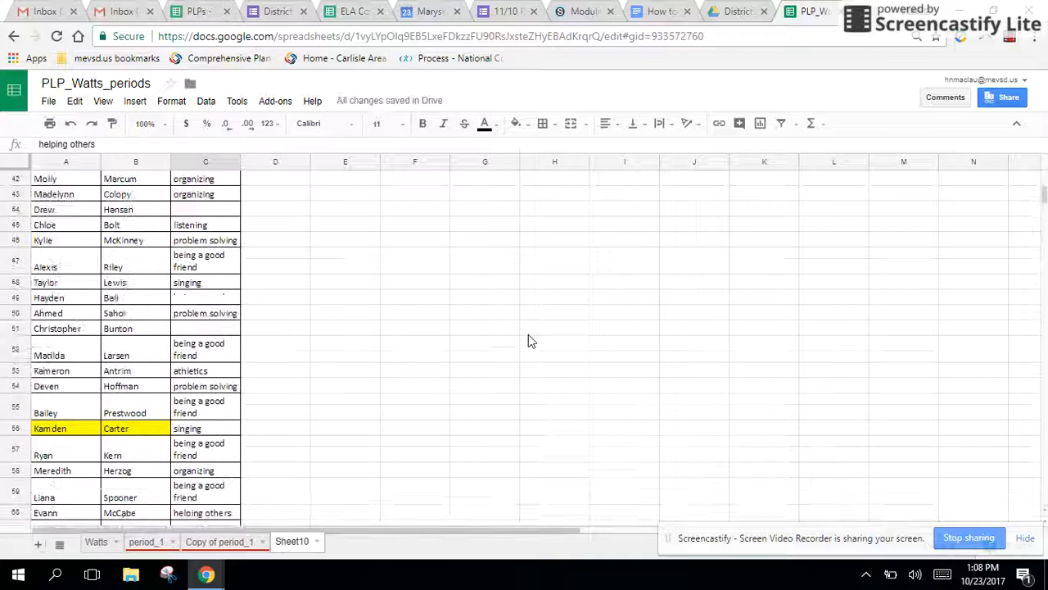